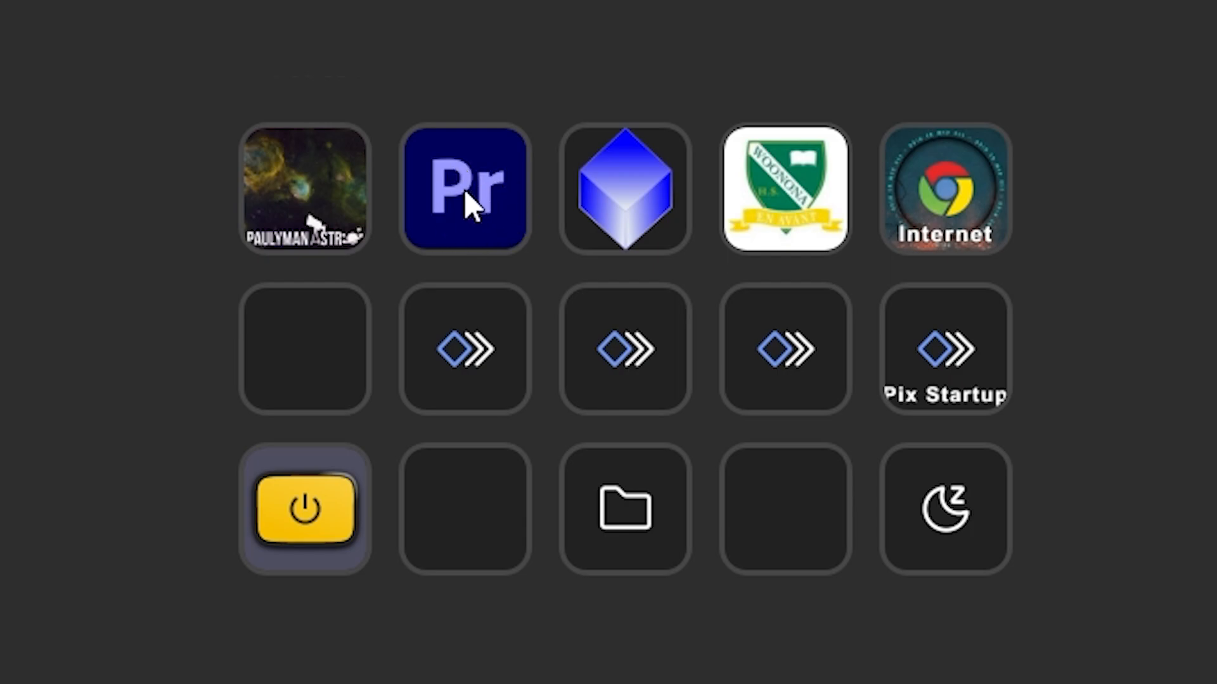
Open the PixInsight folder on the Stream Deck, return to the home page, and open the folder again.
{"action": "double_click", "coordinate": [607, 198]}
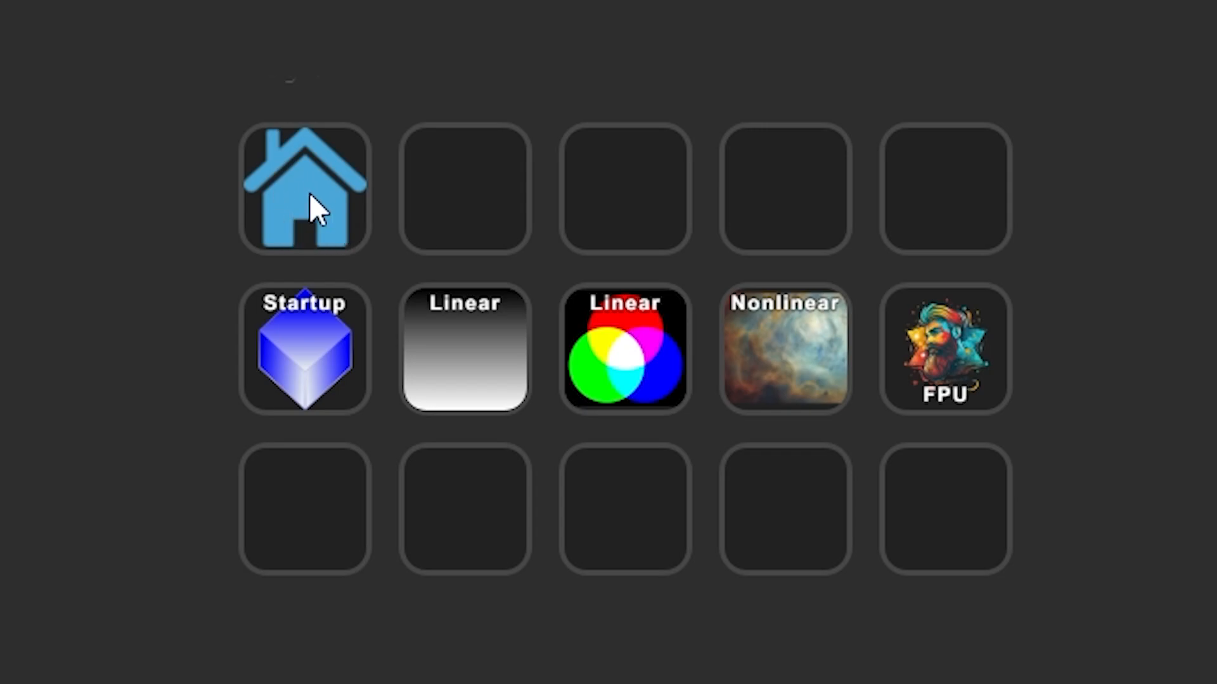
{"action": "double_click", "coordinate": [305, 176]}
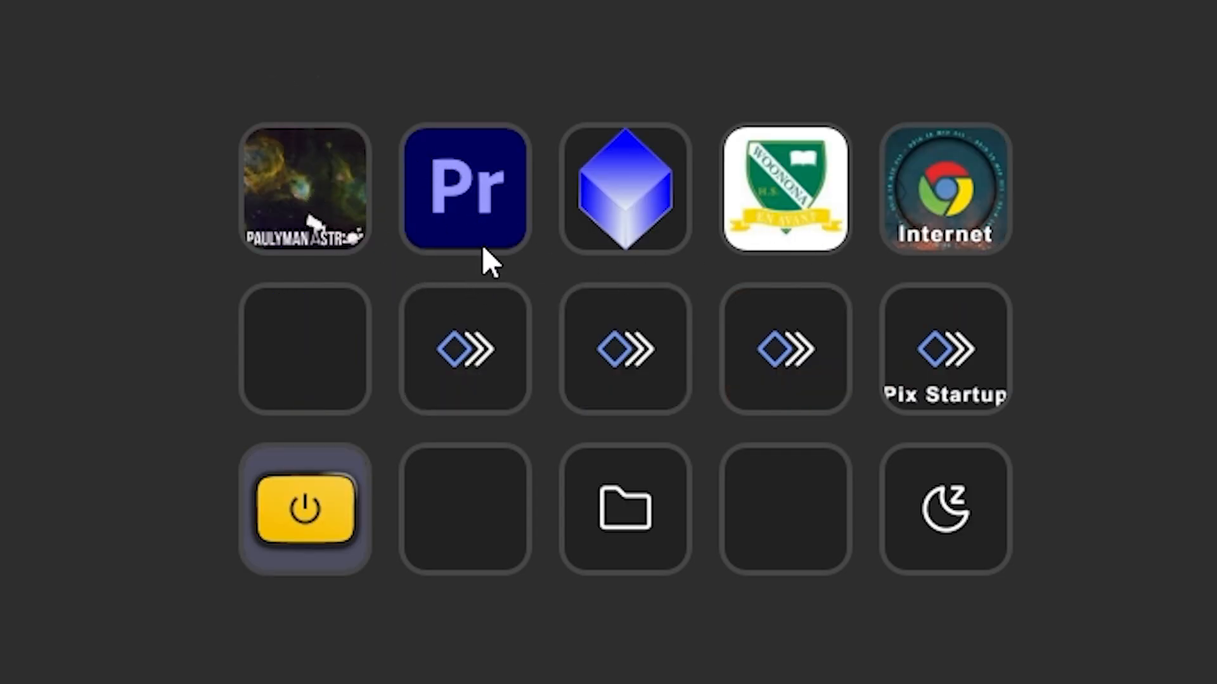
{"action": "double_click", "coordinate": [613, 200]}
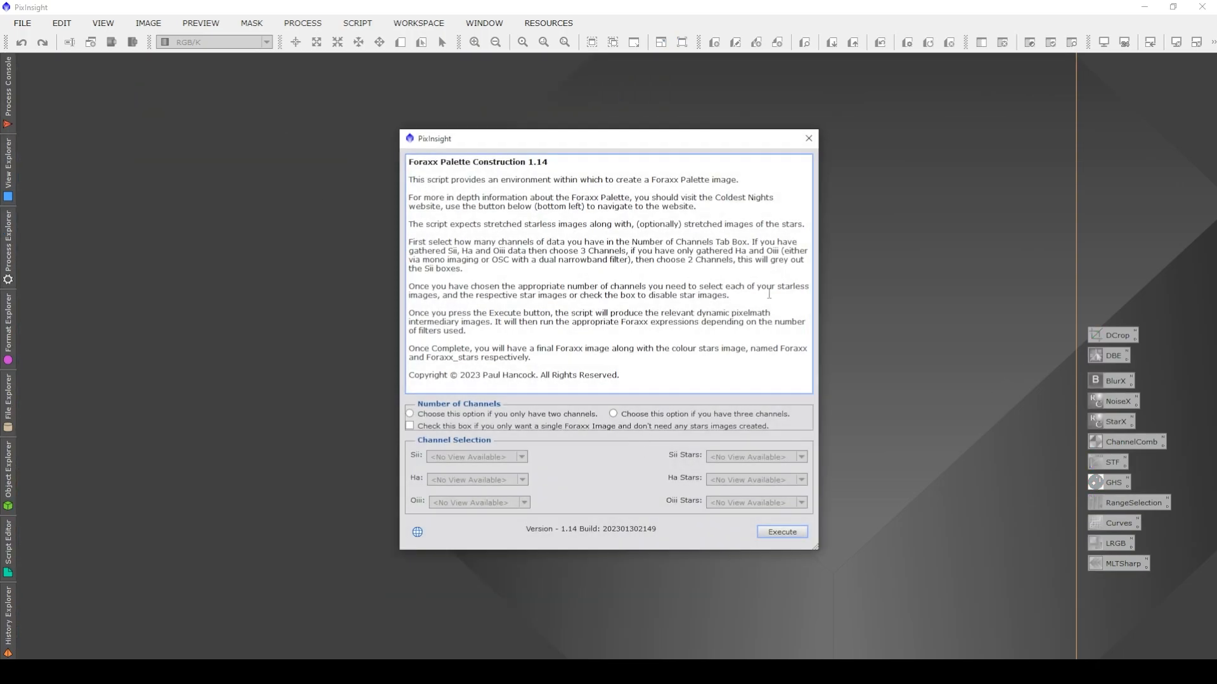
In PixInsight, close the Foraxx Palette Construction dialog and delete all process icons from the workspace.
{"action": "left_click", "coordinate": [810, 144]}
{"action": "left_click_drag", "start_coordinate": [1043, 282], "coordinate": [1145, 567]}
{"action": "right_click", "coordinate": [1121, 546]}
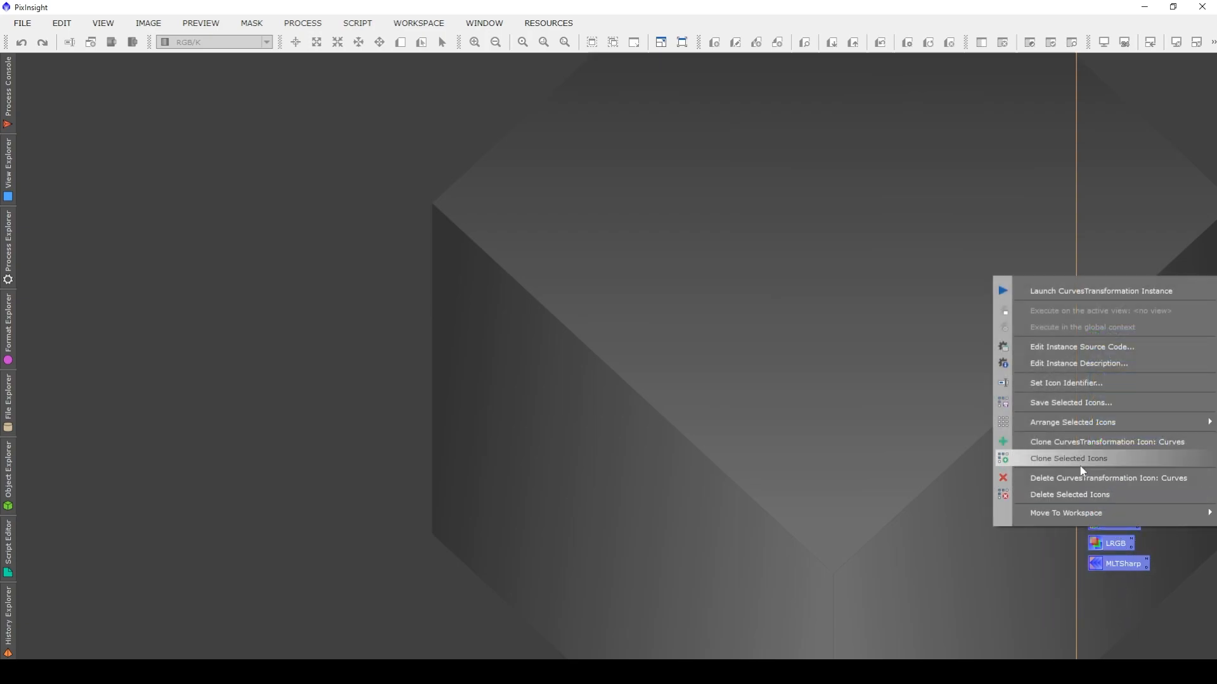
{"action": "left_click", "coordinate": [1085, 494]}
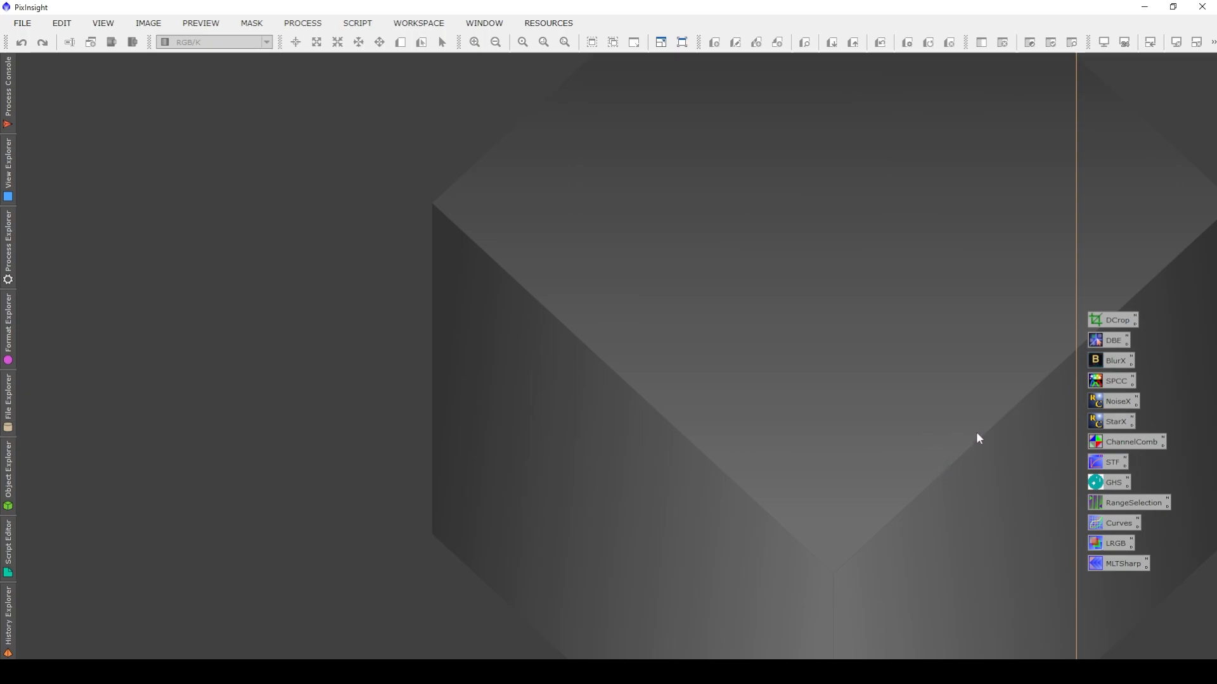
View the saved settings of the SPCC, MLTSharp and RangeSelection process icons, closing each window after viewing it.
{"action": "double_click", "coordinate": [1114, 381]}
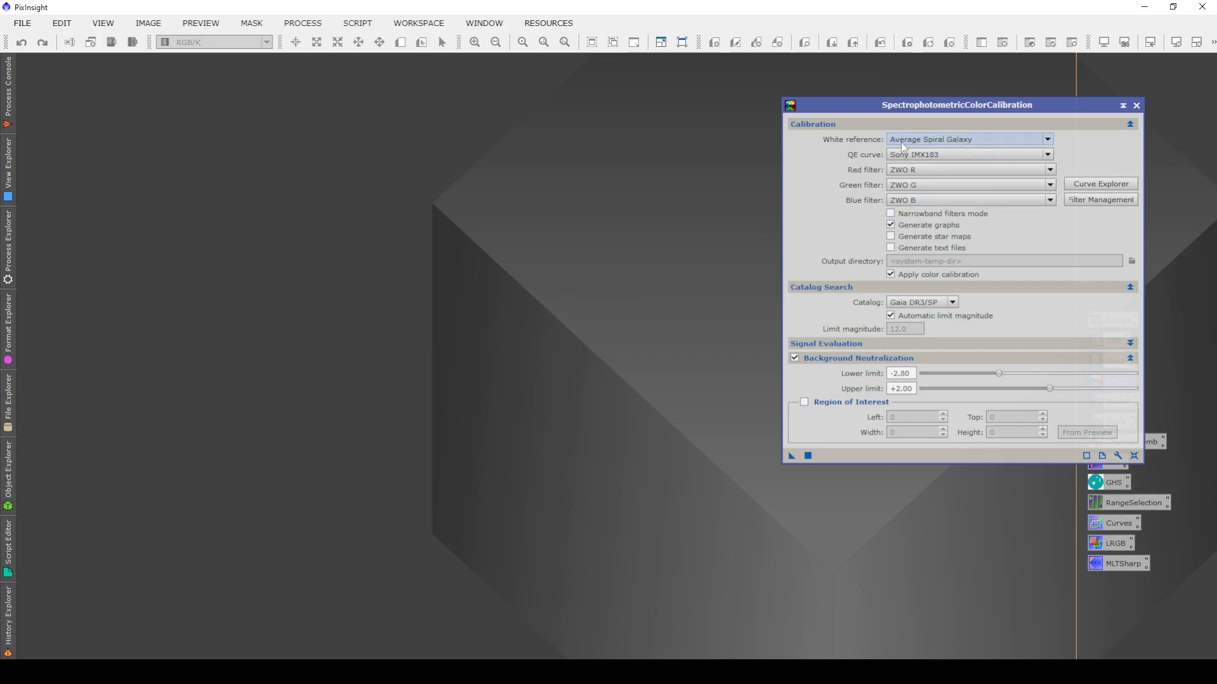
{"action": "left_click", "coordinate": [1136, 106]}
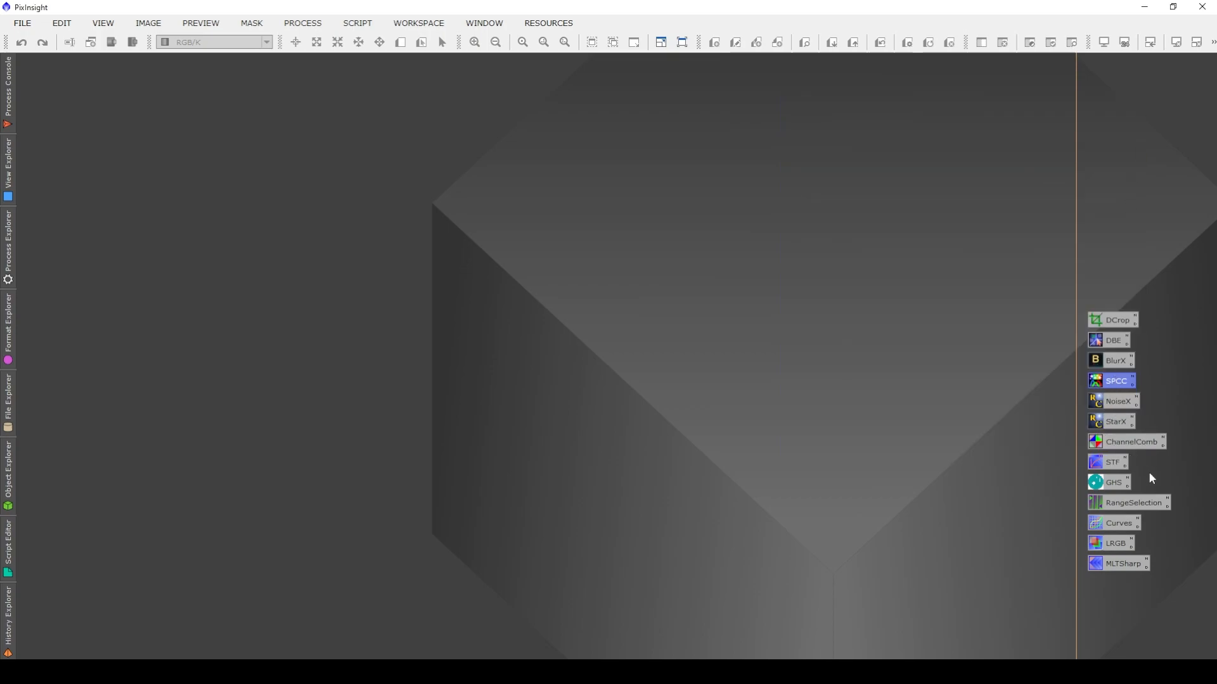
{"action": "double_click", "coordinate": [1127, 564]}
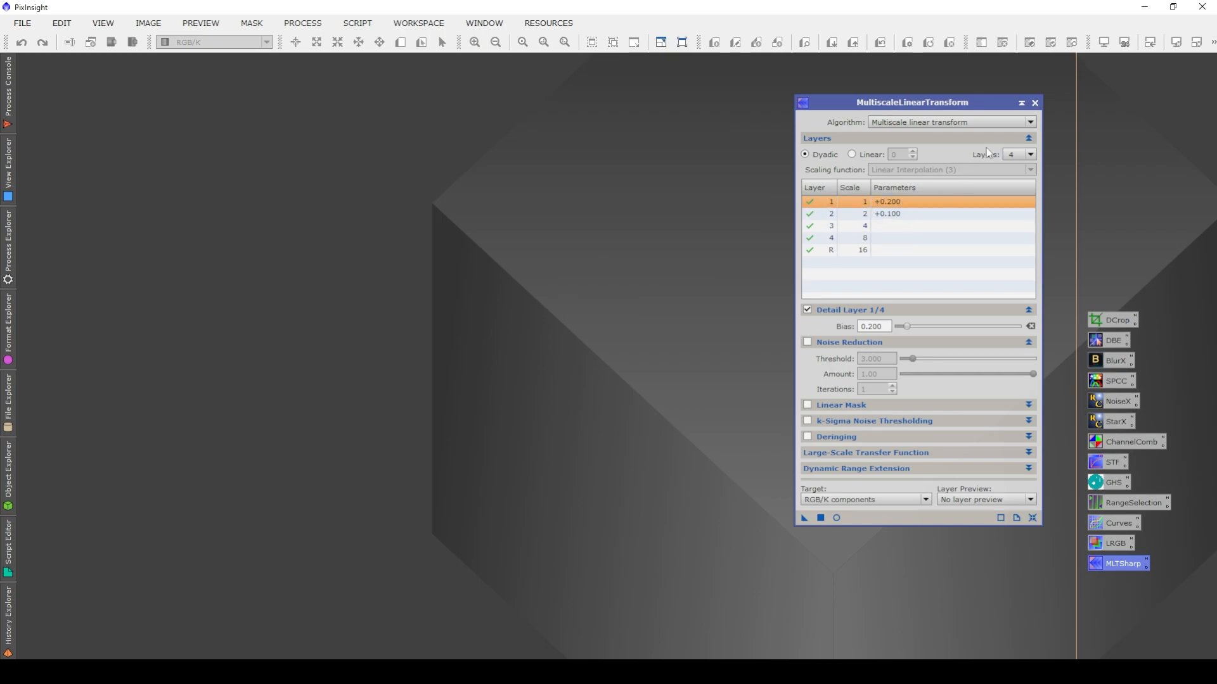
{"action": "left_click", "coordinate": [1035, 102]}
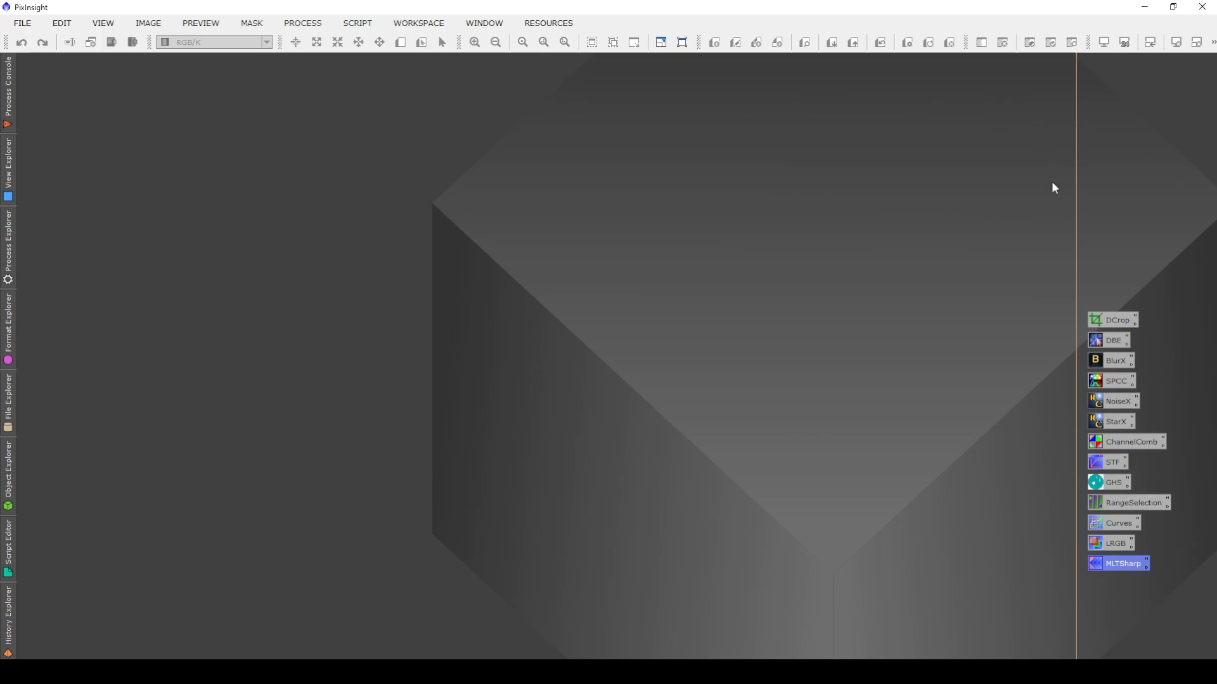
{"action": "double_click", "coordinate": [1141, 505]}
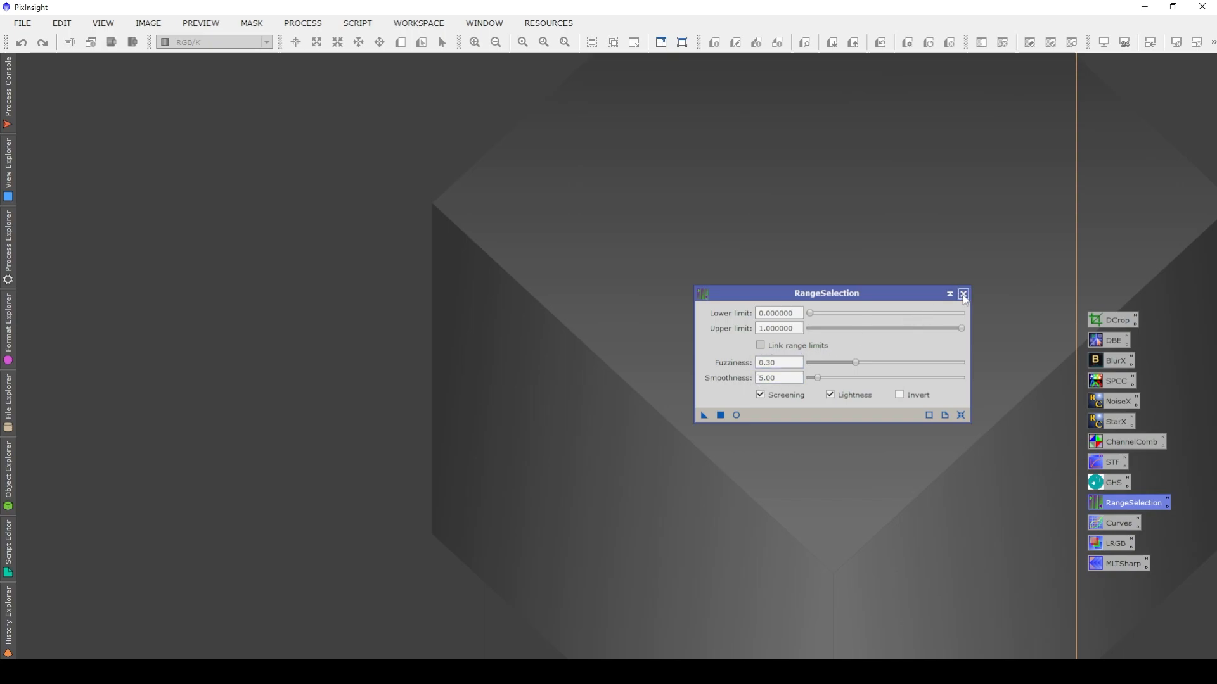
{"action": "left_click", "coordinate": [963, 295]}
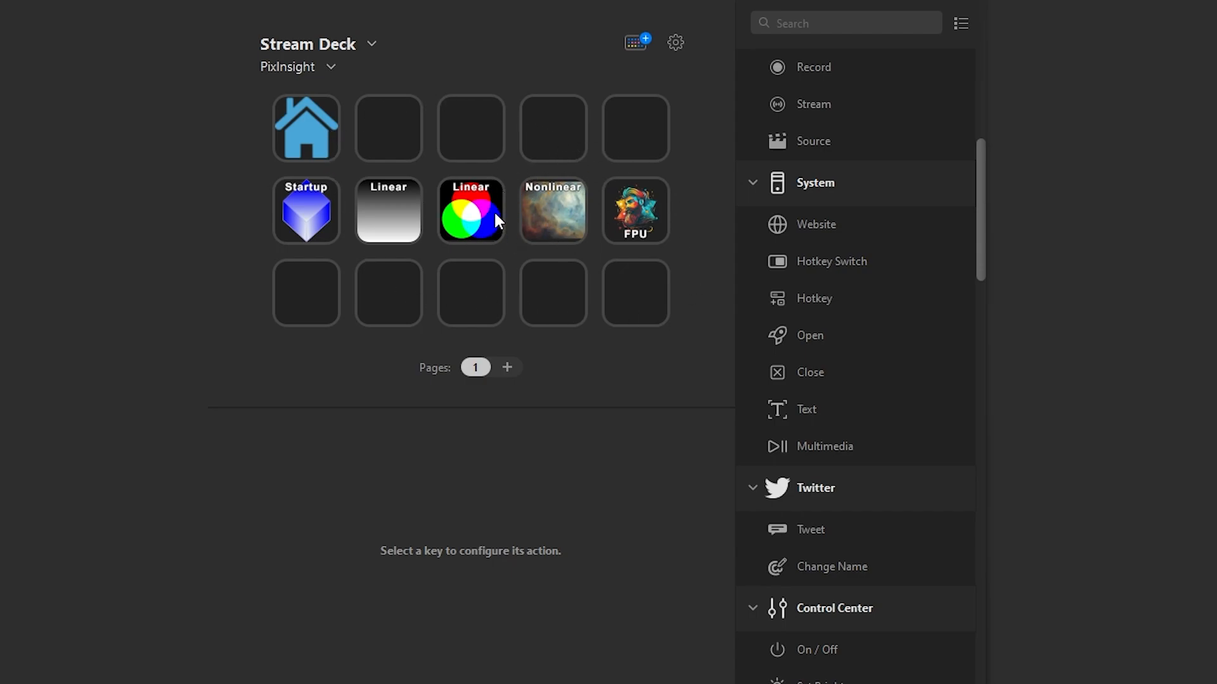
In Stream Deck, try out a System Open action on the empty key below the grayscale Linear key and delete it.
{"action": "left_click_drag", "start_coordinate": [981, 187], "coordinate": [977, 523]}
{"action": "mouse_move", "coordinate": [976, 510]}
{"action": "left_mouse_down"}
{"action": "mouse_move", "coordinate": [972, 470]}
{"action": "mouse_move", "coordinate": [975, 495]}
{"action": "left_mouse_up"}
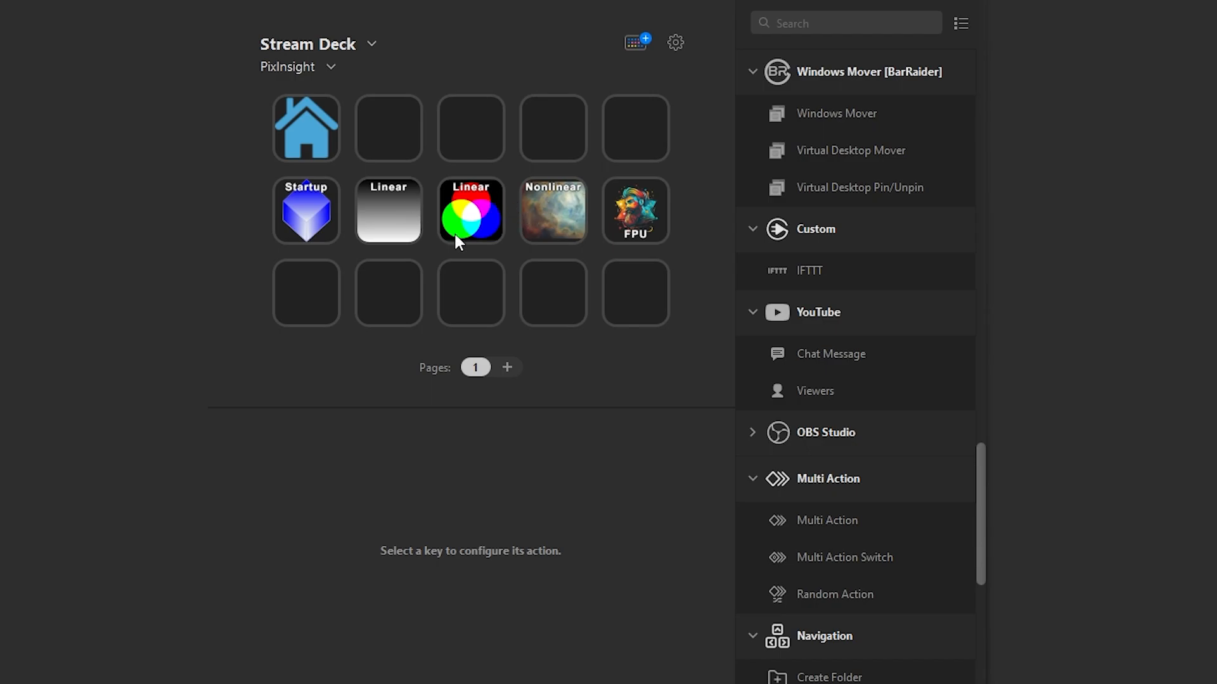
{"action": "left_click_drag", "start_coordinate": [983, 494], "coordinate": [964, 185]}
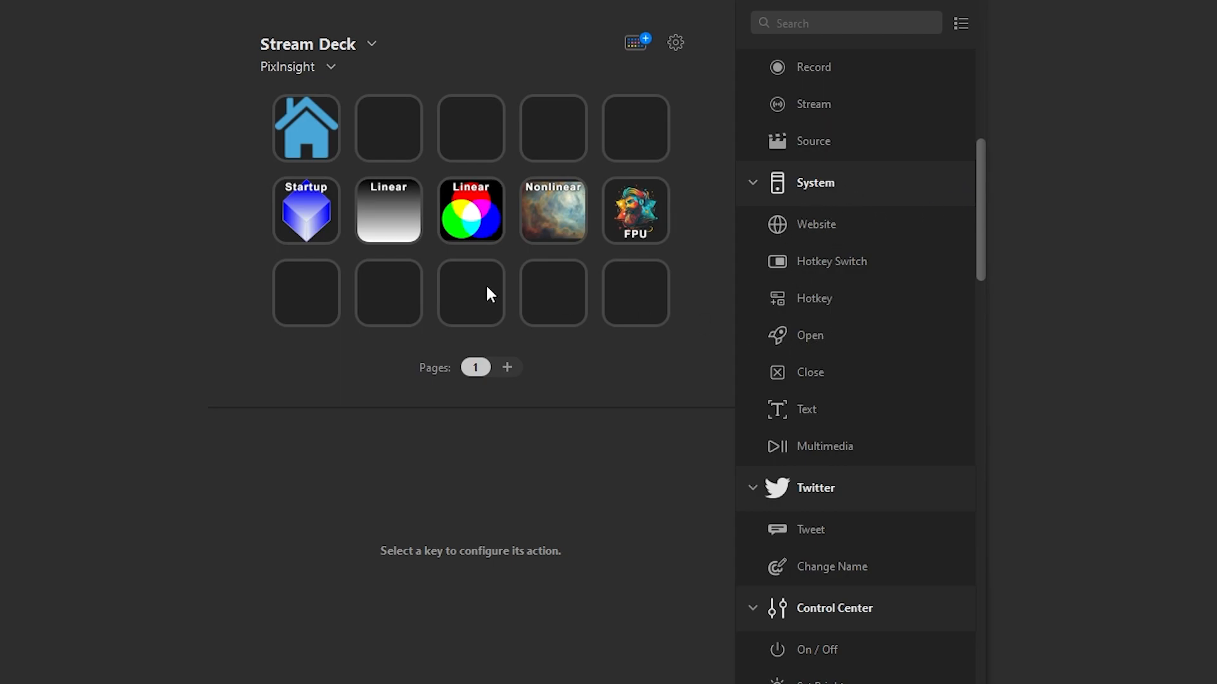
{"action": "left_click_drag", "start_coordinate": [809, 340], "coordinate": [389, 303]}
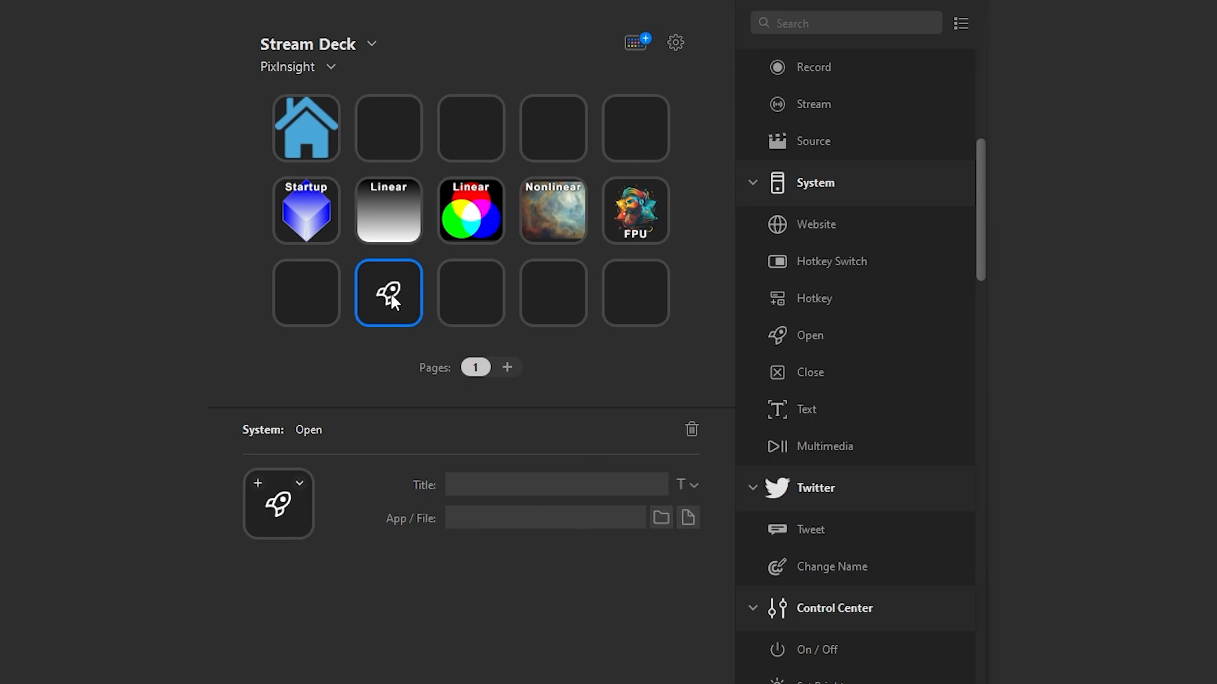
{"action": "key", "text": "Delete"}
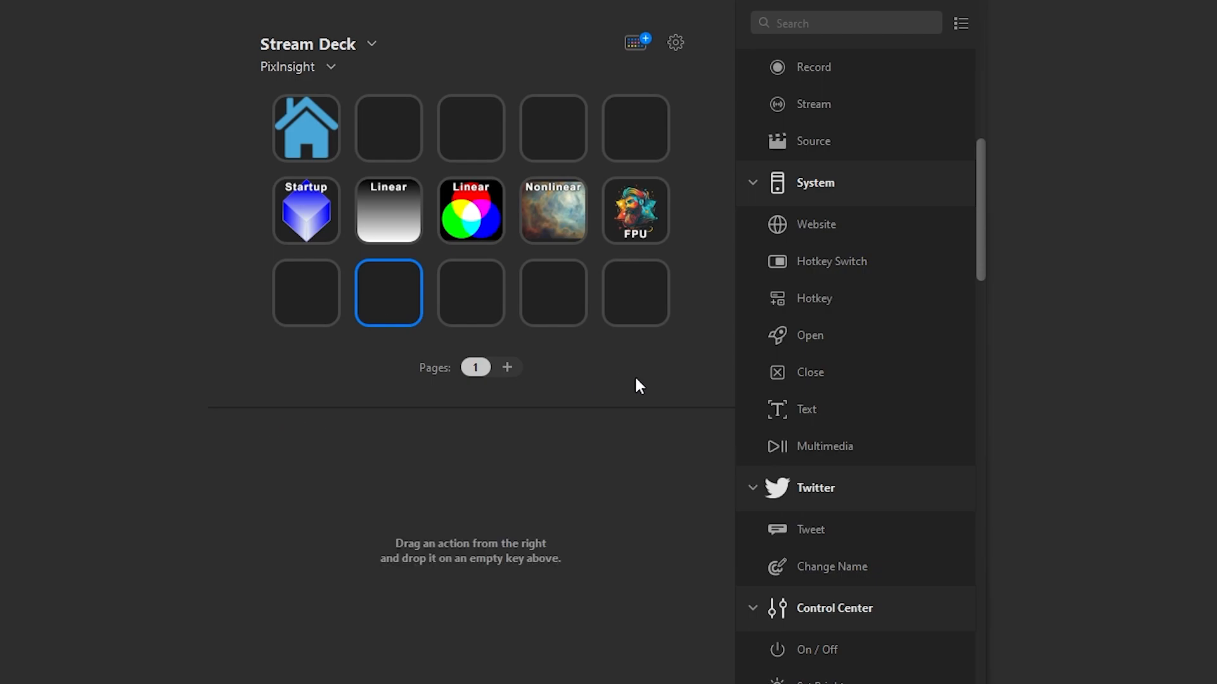
Examine which file the Open action inside the grayscale Linear multi action launches, and return to the key grid.
{"action": "left_click", "coordinate": [392, 204]}
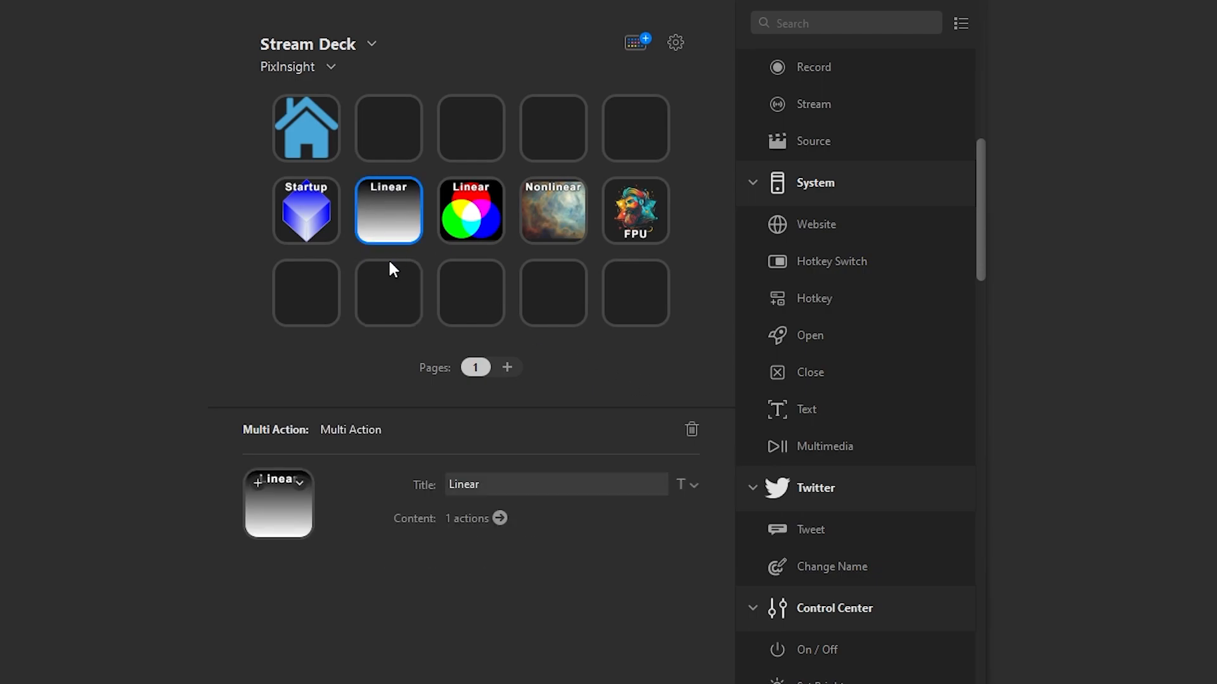
{"action": "double_click", "coordinate": [392, 224]}
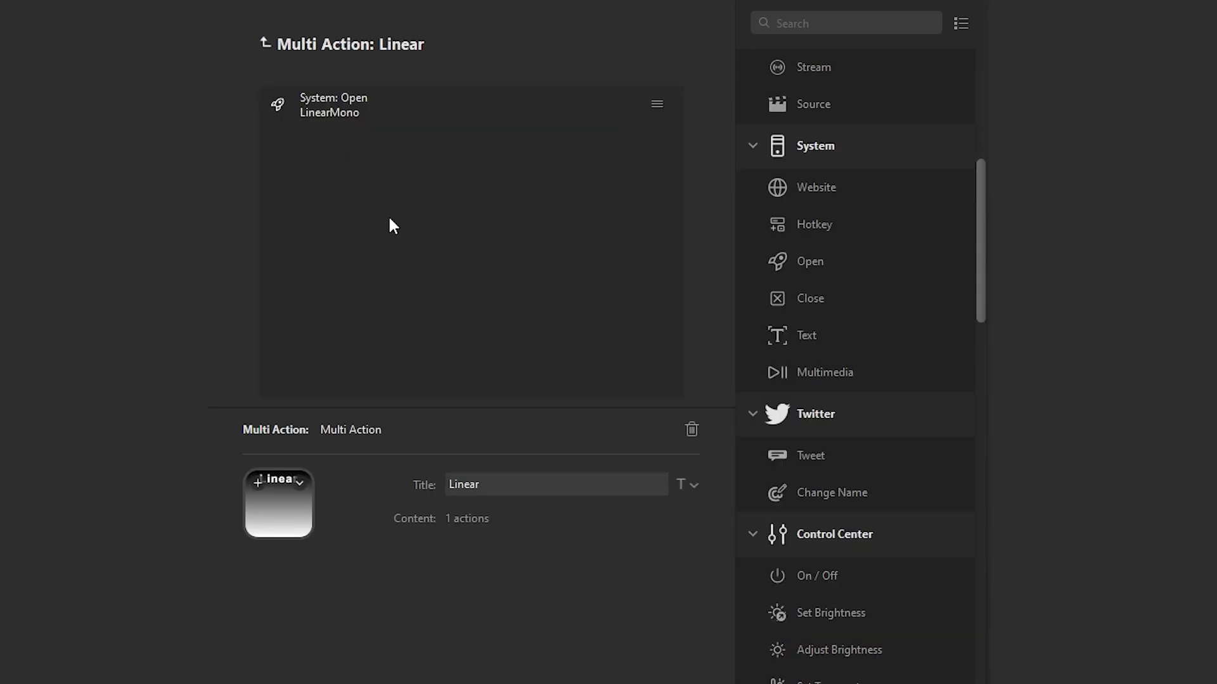
{"action": "left_click", "coordinate": [337, 111]}
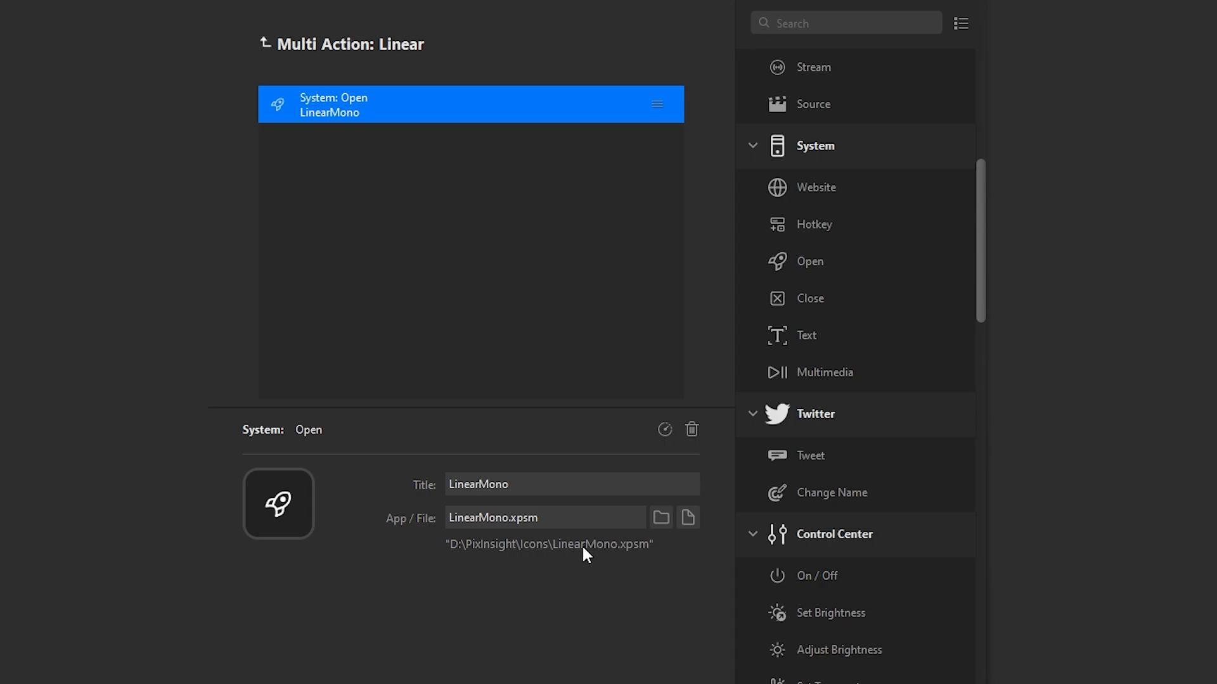
{"action": "left_click", "coordinate": [265, 43]}
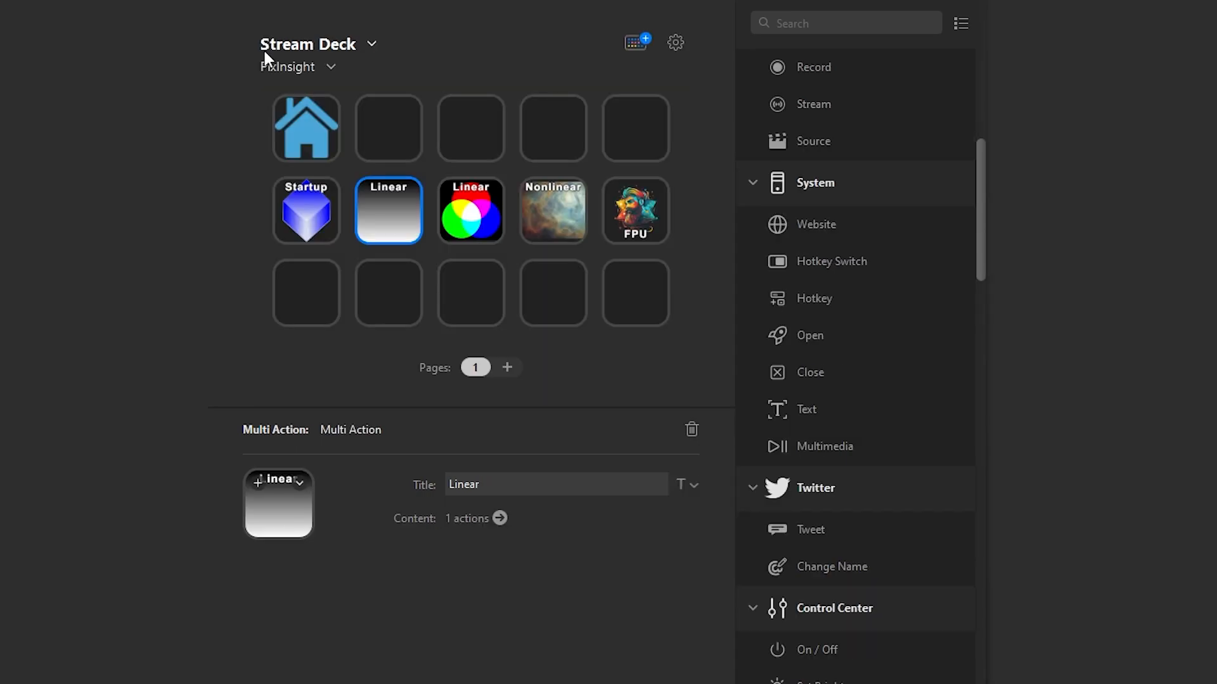
Examine which file the Open action inside the RGB Linear multi action launches, and return to the key grid.
{"action": "left_click", "coordinate": [471, 219]}
{"action": "double_click", "coordinate": [472, 221]}
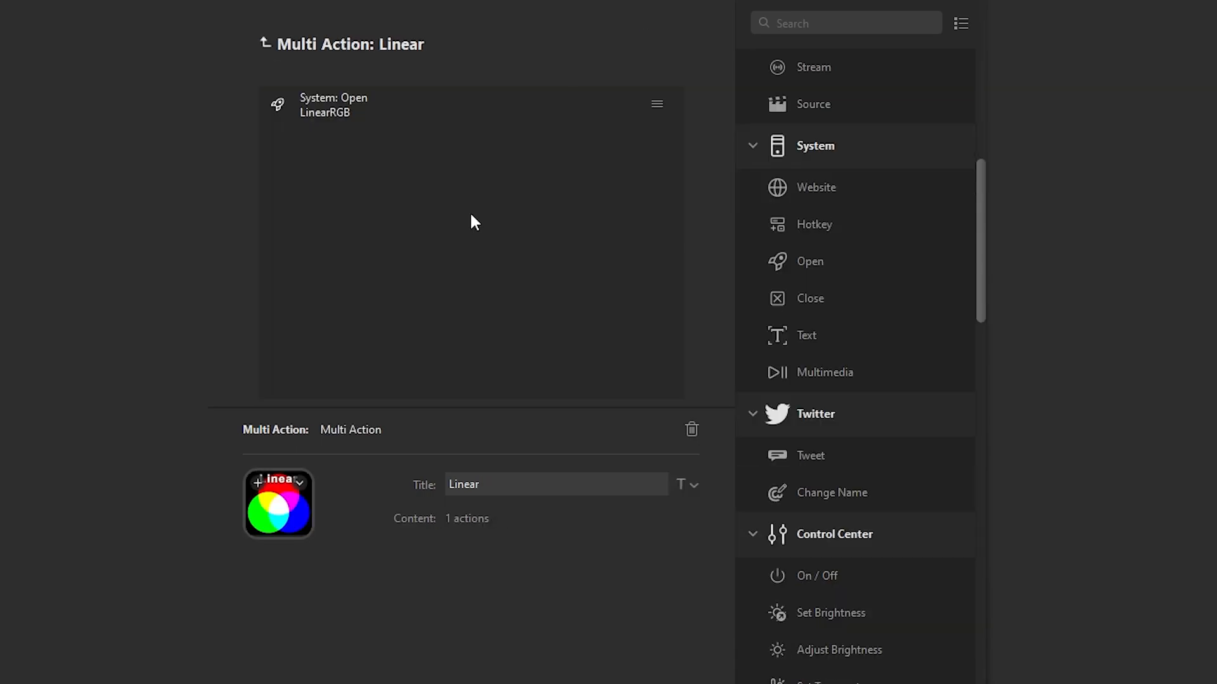
{"action": "left_click", "coordinate": [339, 110]}
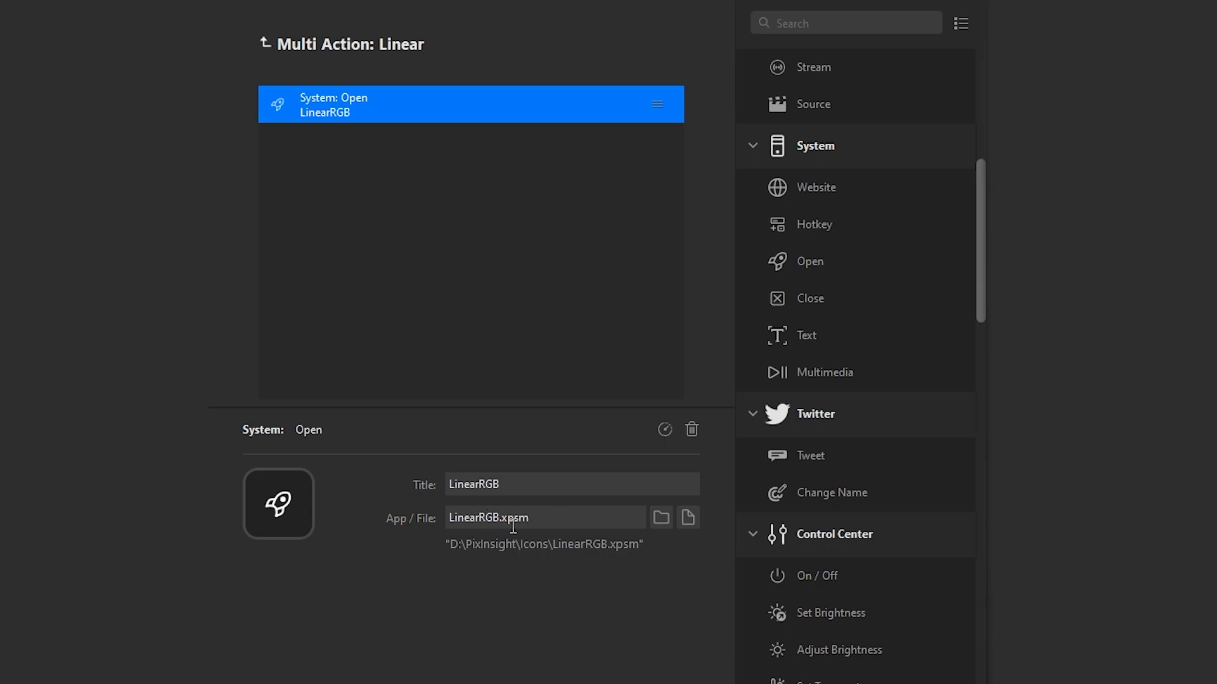
{"action": "left_click", "coordinate": [265, 43]}
Examine which file the Open action inside the Nonlinear multi action launches, and return to the key grid.
{"action": "double_click", "coordinate": [538, 203]}
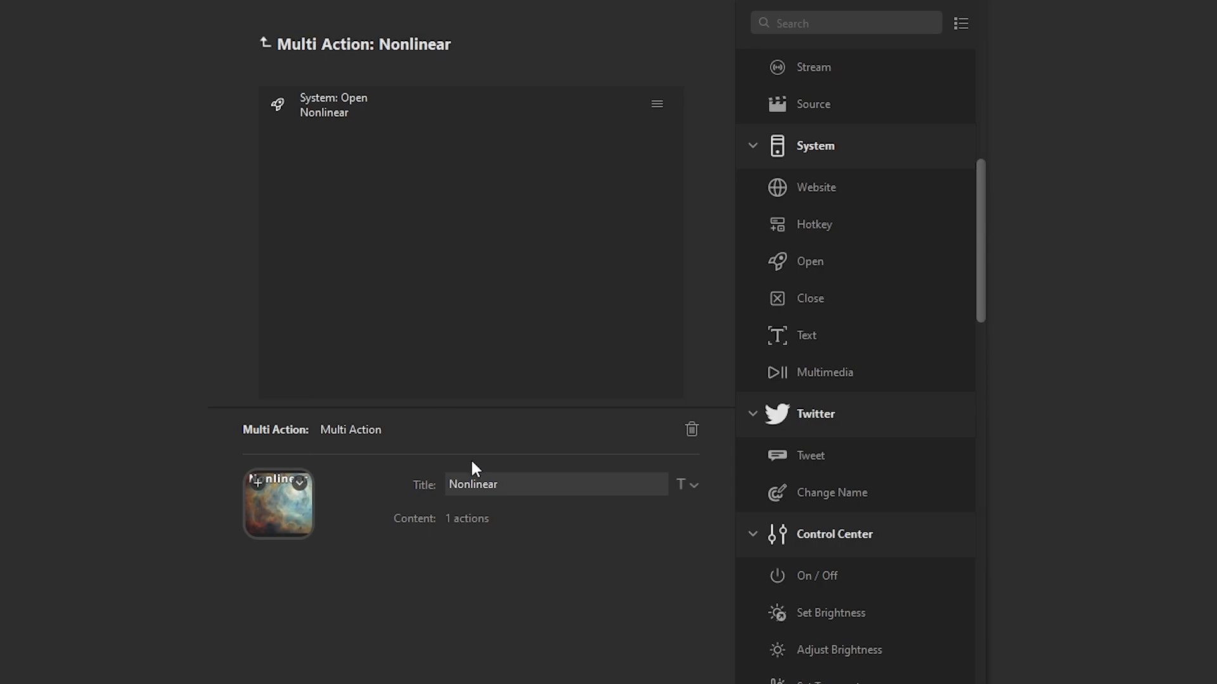
{"action": "left_click", "coordinate": [343, 113]}
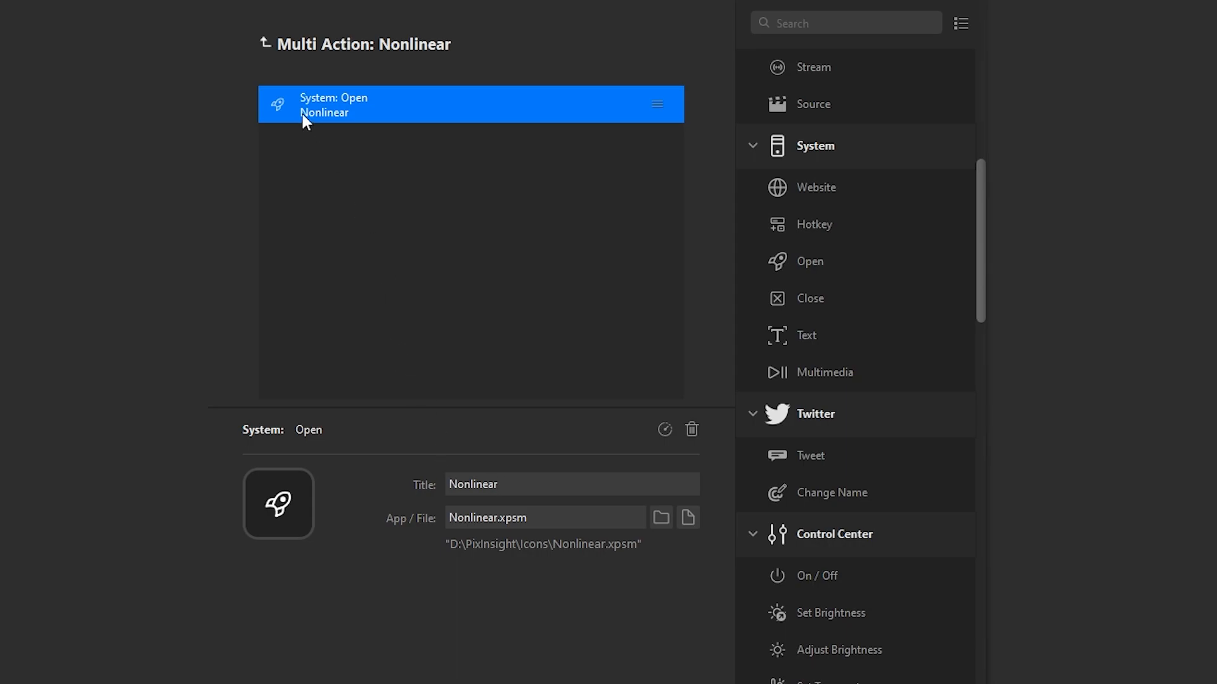
{"action": "left_click", "coordinate": [264, 43]}
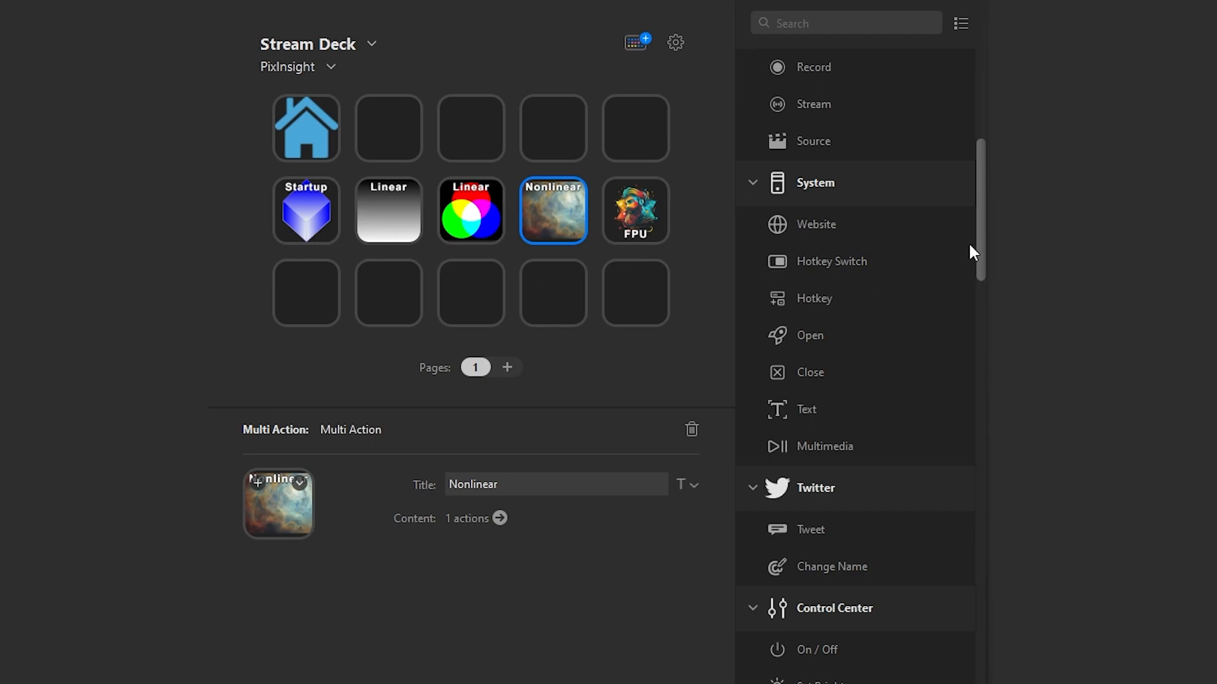
Open the Startup multi action and examine the application paths of its PixInsight and Spotify Open actions.
{"action": "left_click_drag", "start_coordinate": [980, 226], "coordinate": [981, 567]}
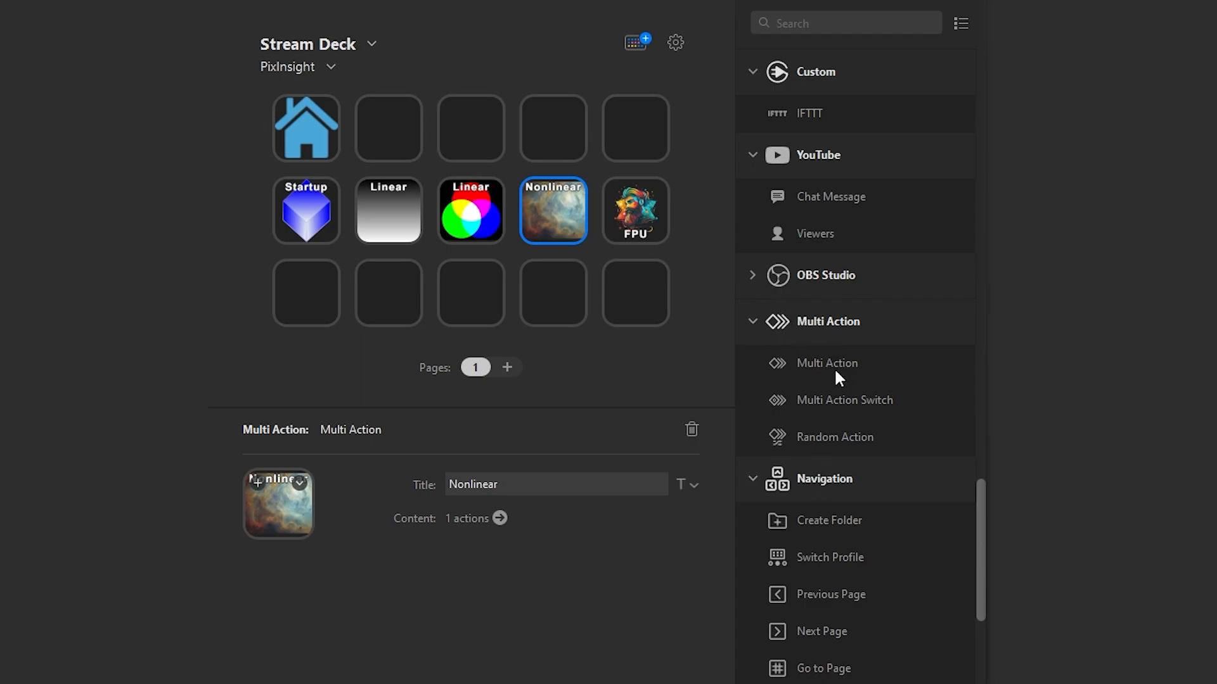
{"action": "double_click", "coordinate": [306, 216]}
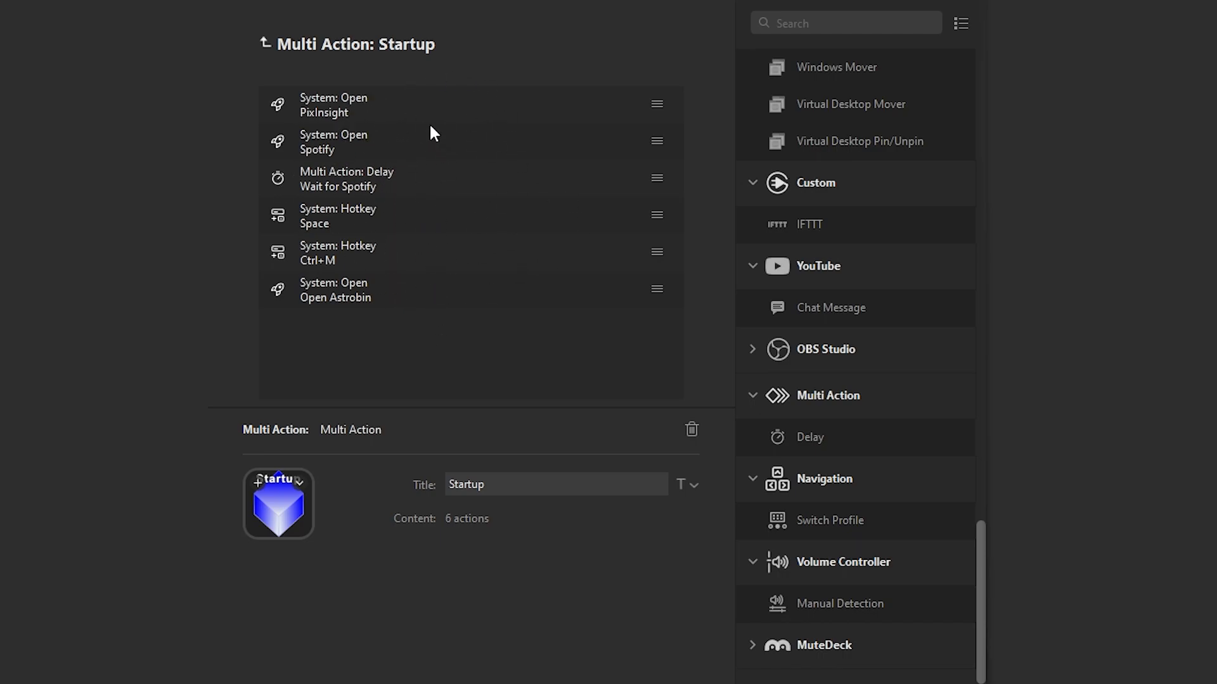
{"action": "left_click_drag", "start_coordinate": [978, 540], "coordinate": [971, 153]}
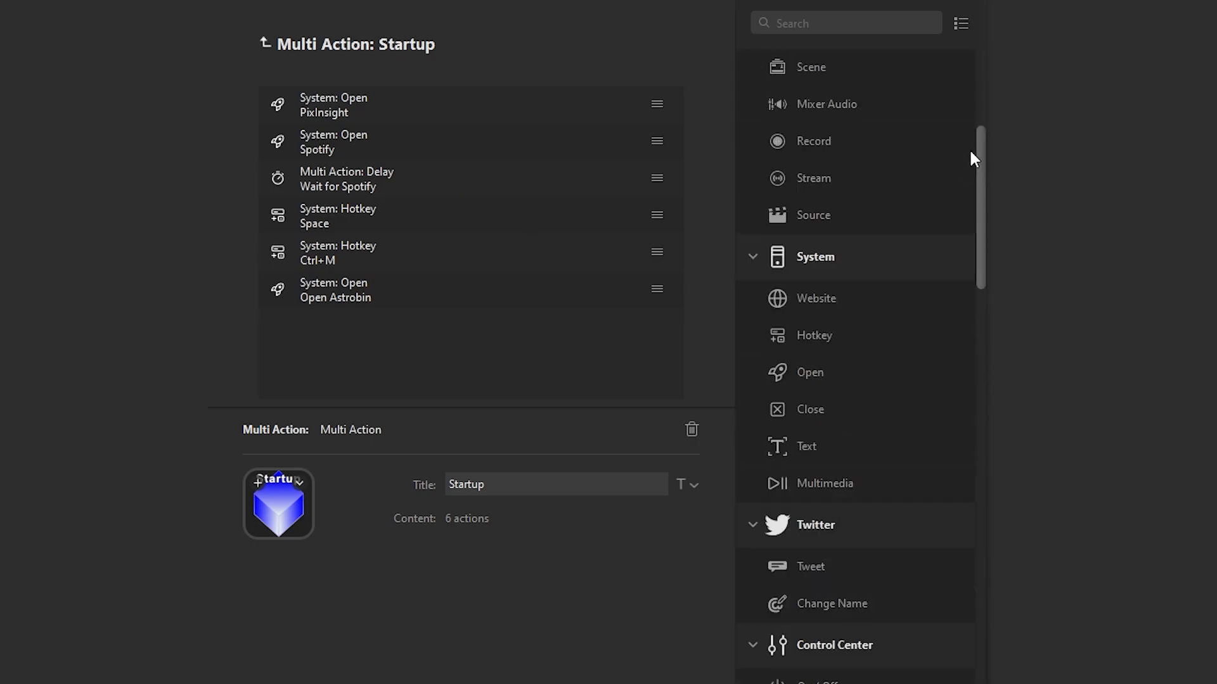
{"action": "left_click", "coordinate": [365, 110]}
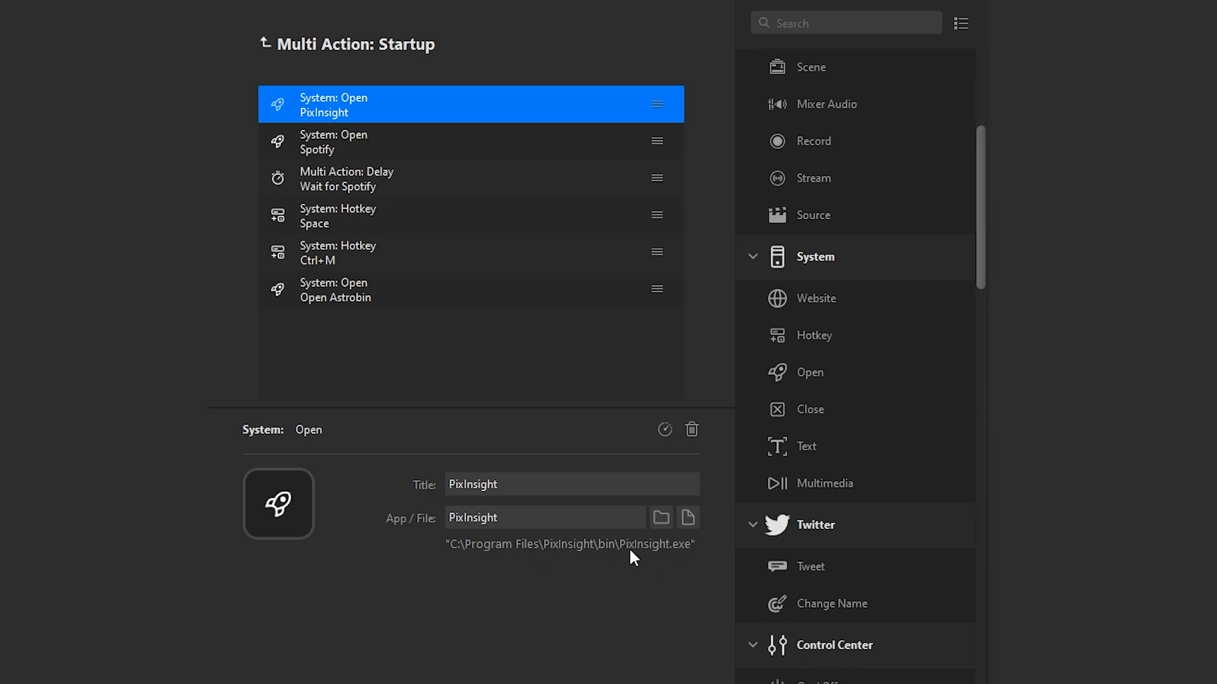
{"action": "left_click", "coordinate": [386, 142]}
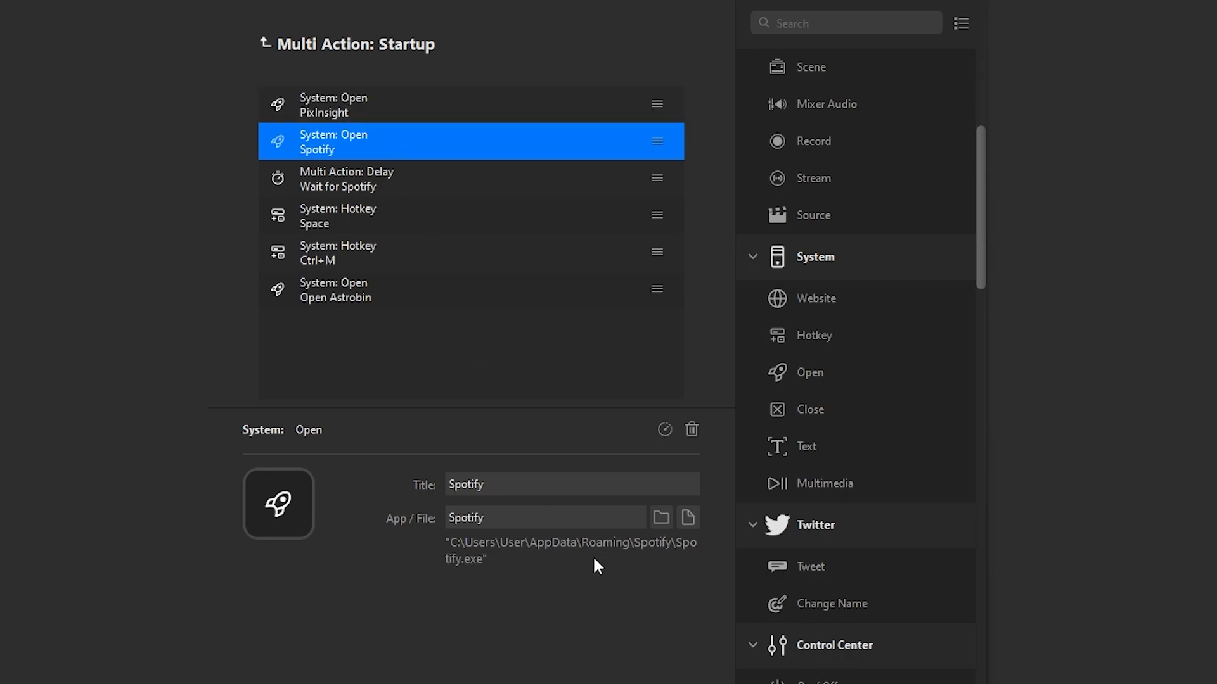
Examine the Wait for Spotify delay and locate the Delay action among the available Multi Action items.
{"action": "left_click", "coordinate": [476, 184]}
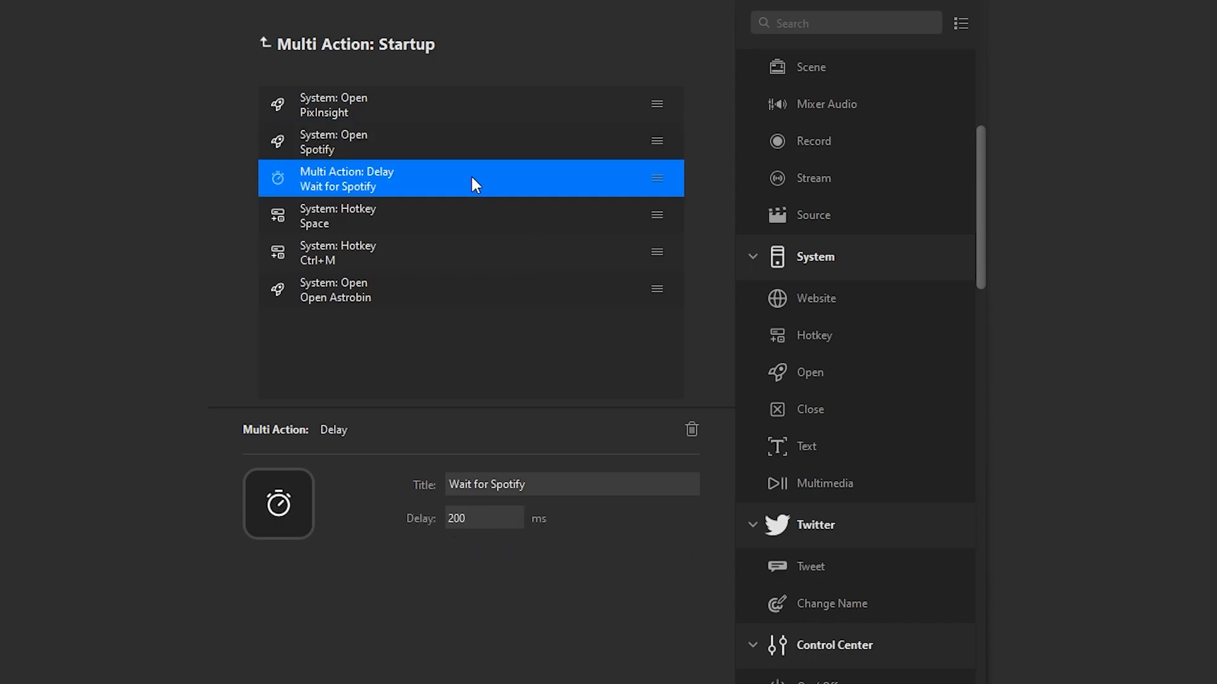
{"action": "left_click_drag", "start_coordinate": [978, 222], "coordinate": [980, 603]}
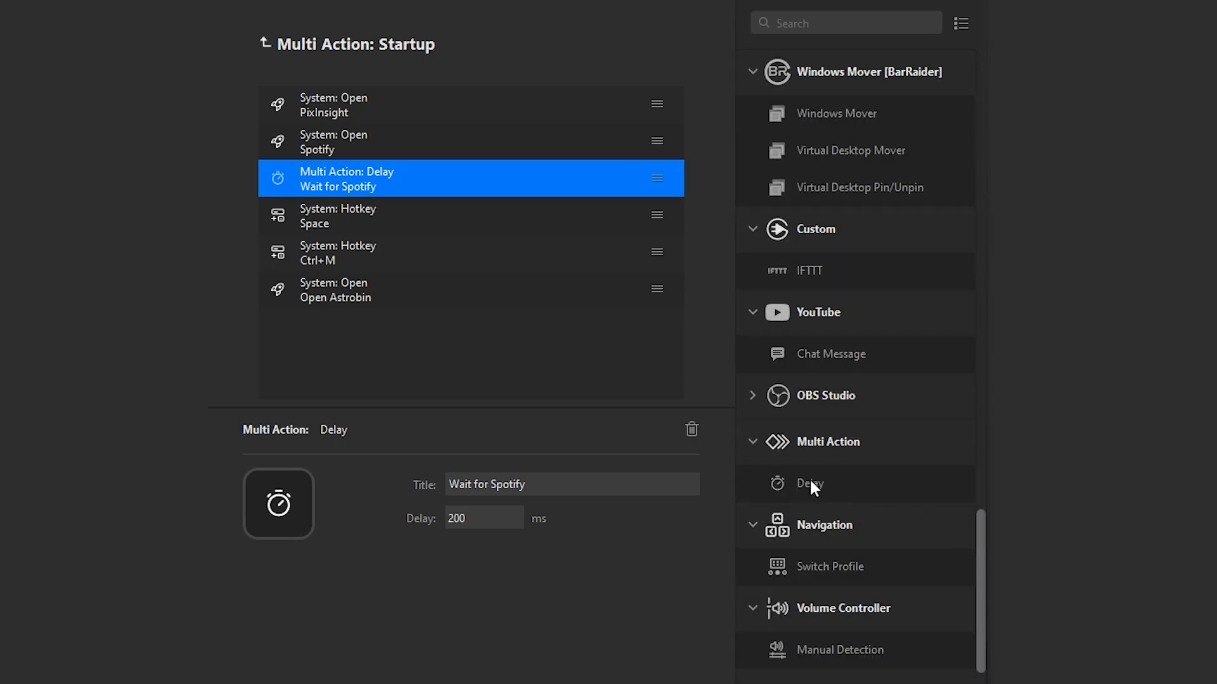
{"action": "left_click_drag", "start_coordinate": [980, 562], "coordinate": [980, 211]}
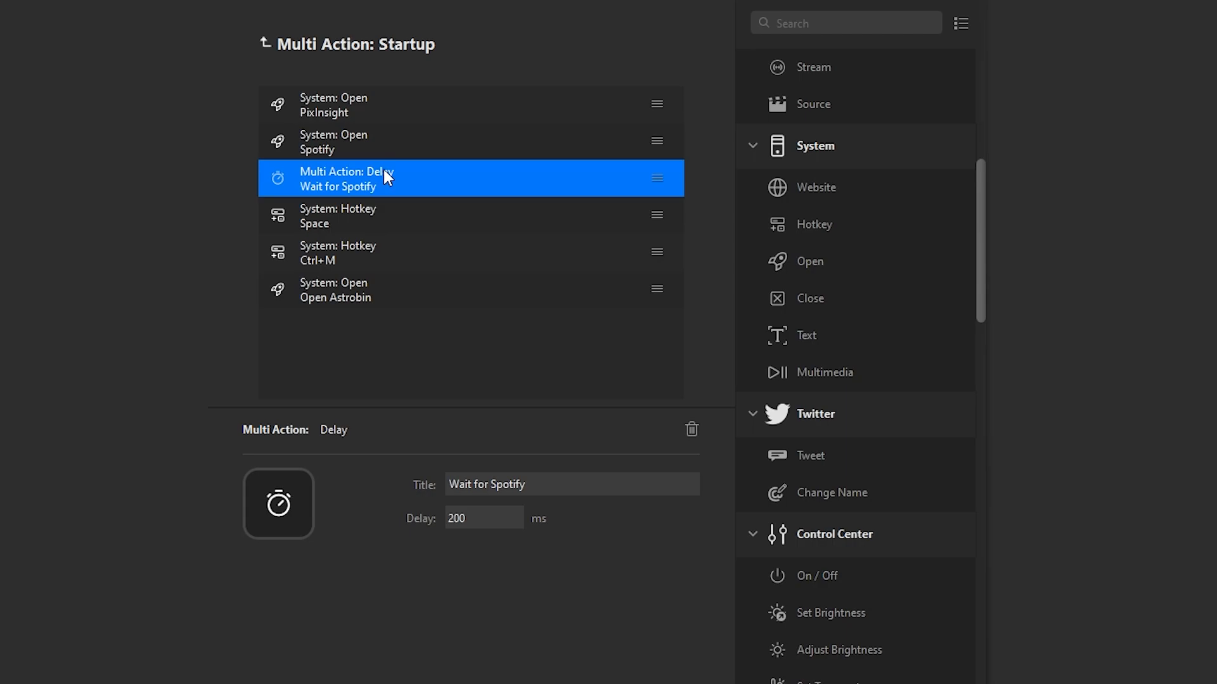
Examine the Space and Ctrl+M hotkey actions and the Open Astrobin action in the Startup multi action.
{"action": "left_click", "coordinate": [401, 215]}
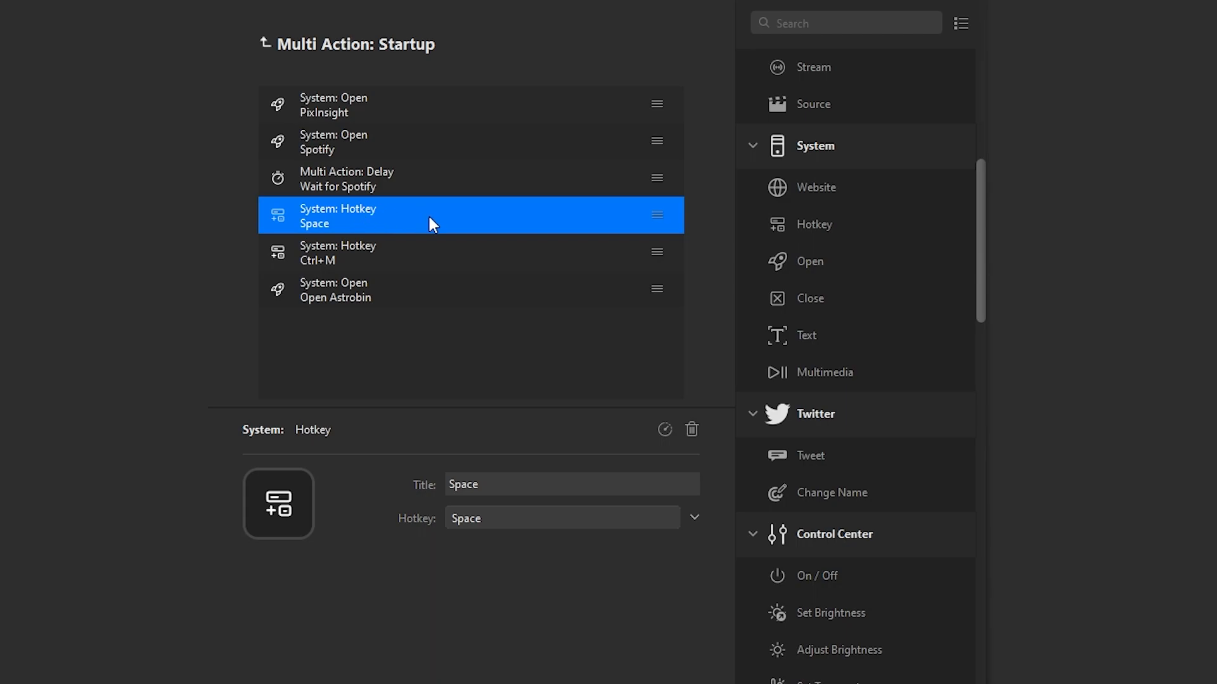
{"action": "left_click", "coordinate": [400, 251]}
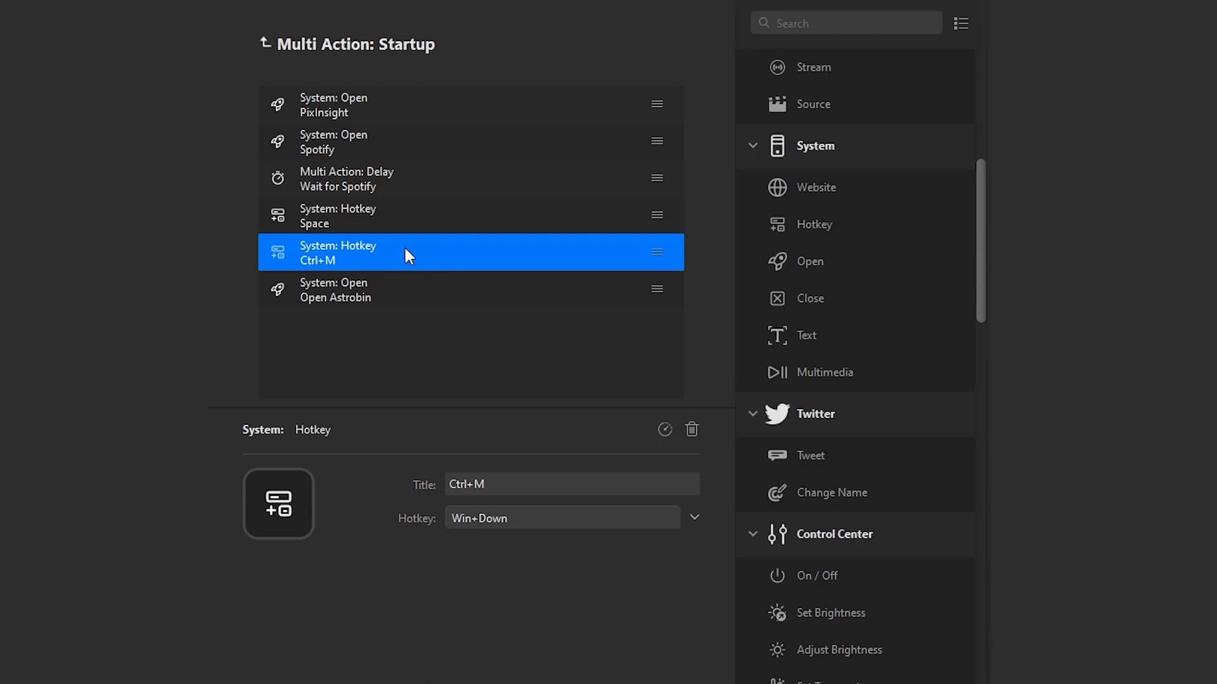
{"action": "left_click", "coordinate": [385, 290]}
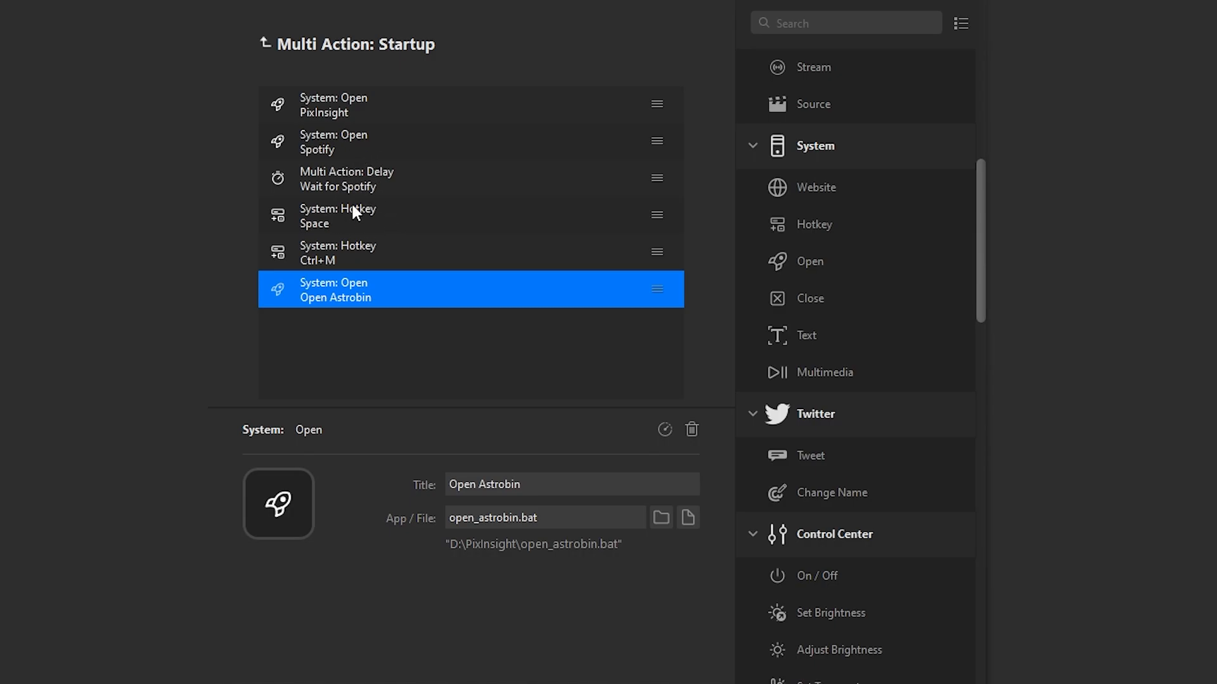
Open the FPU multi action and examine its Process Explorer hotkey, Wait delay, Text and Return actions.
{"action": "left_click", "coordinate": [264, 43]}
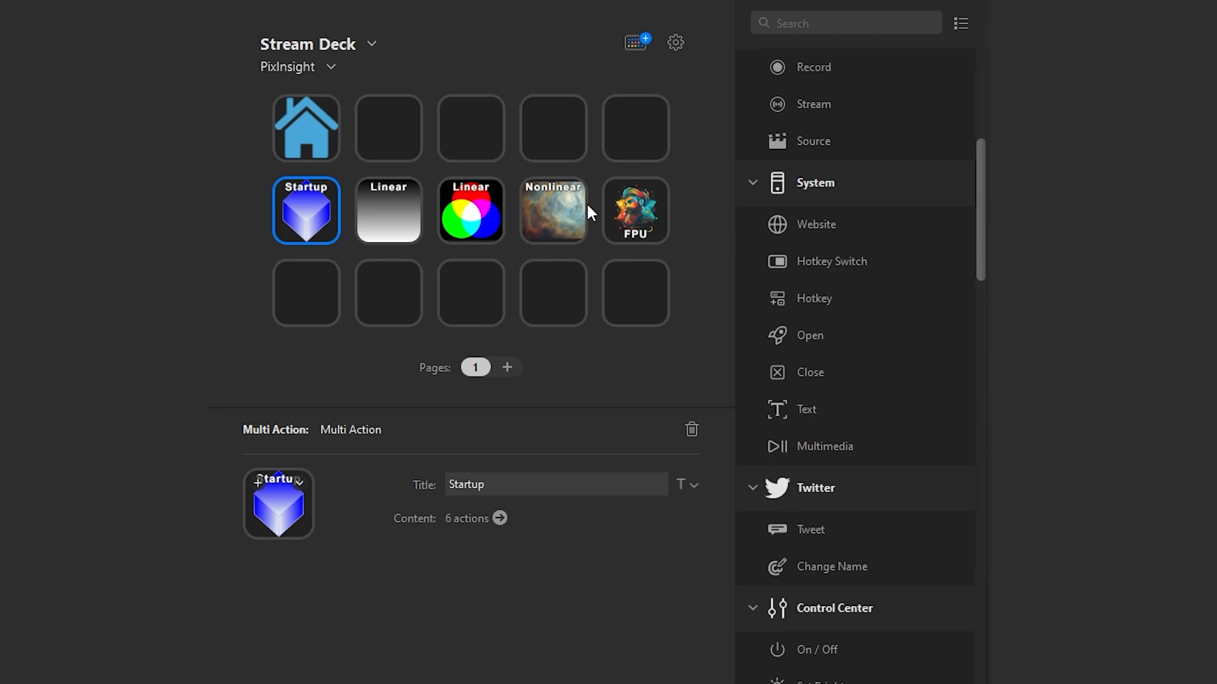
{"action": "left_click", "coordinate": [640, 220]}
{"action": "double_click", "coordinate": [639, 215]}
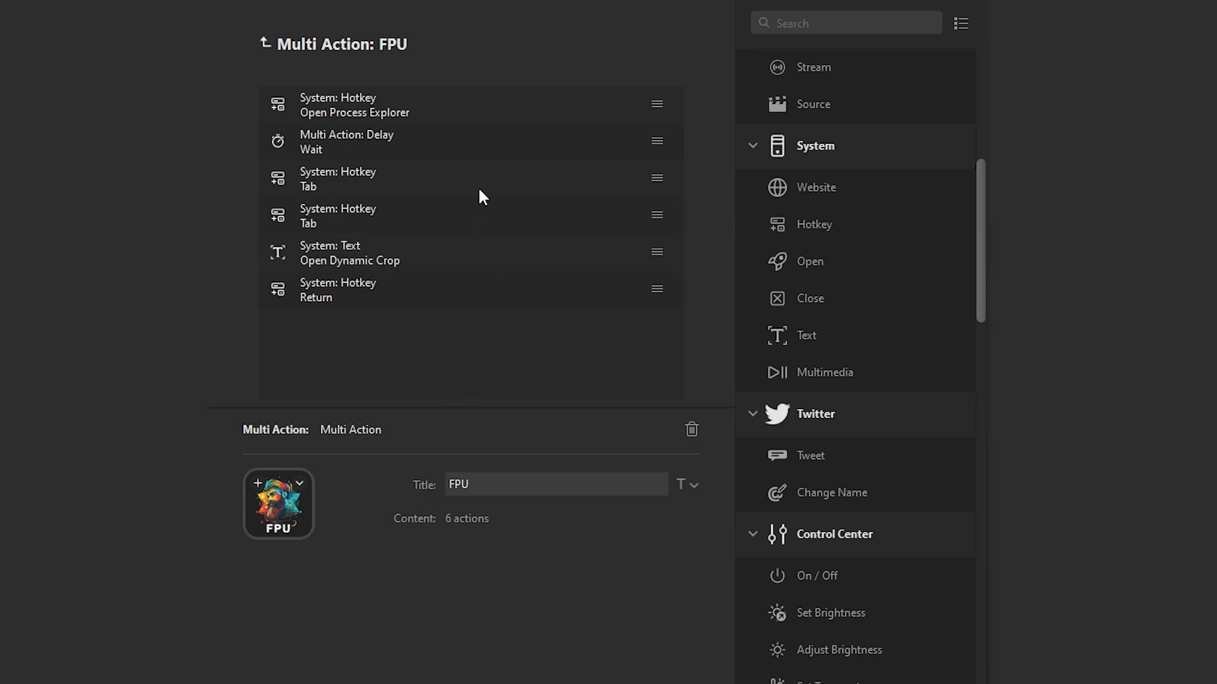
{"action": "left_click", "coordinate": [393, 114]}
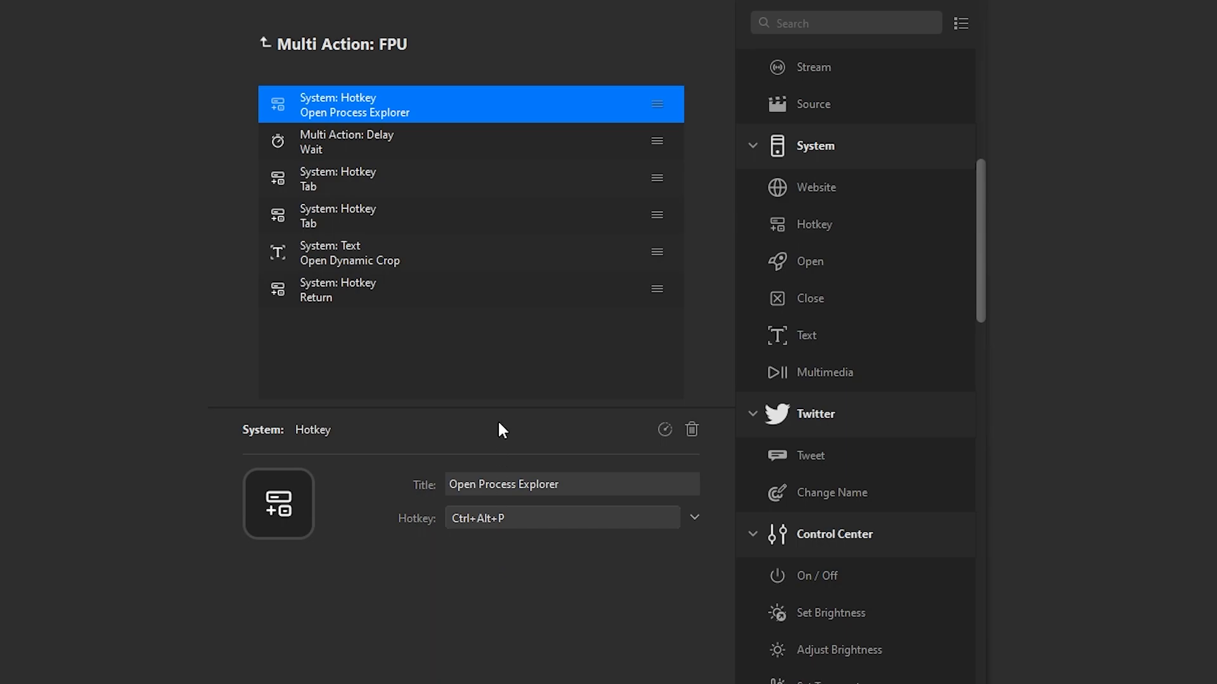
{"action": "left_click", "coordinate": [406, 141]}
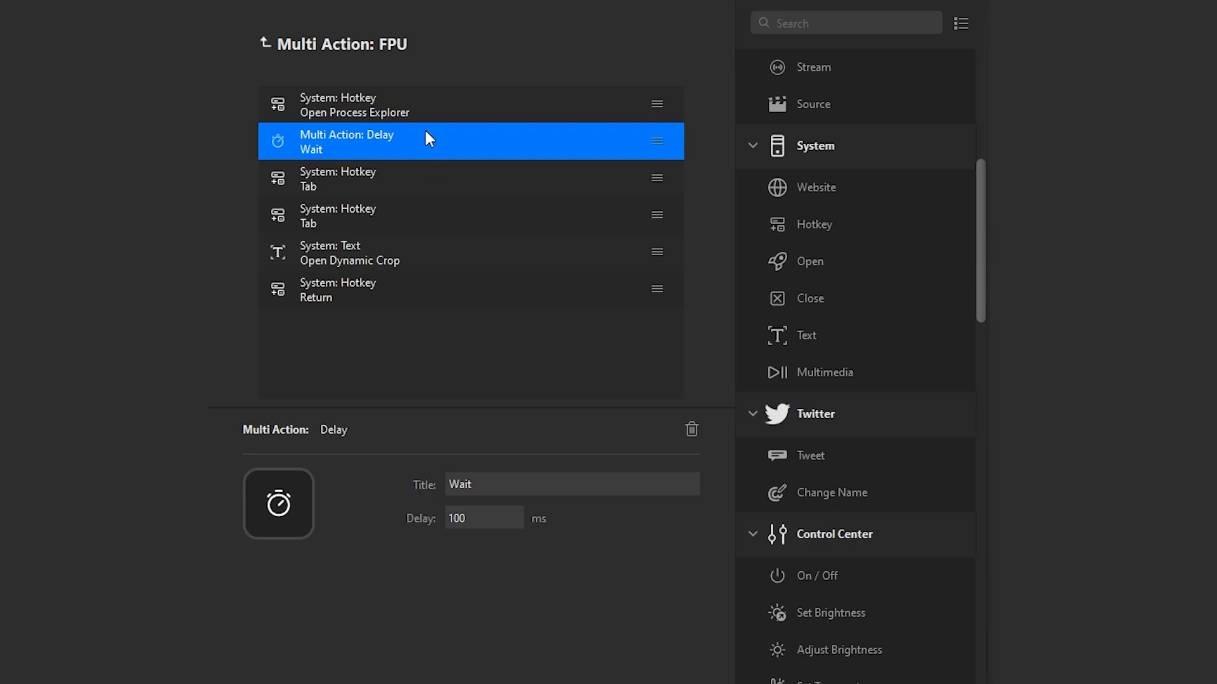
{"action": "left_click", "coordinate": [387, 257]}
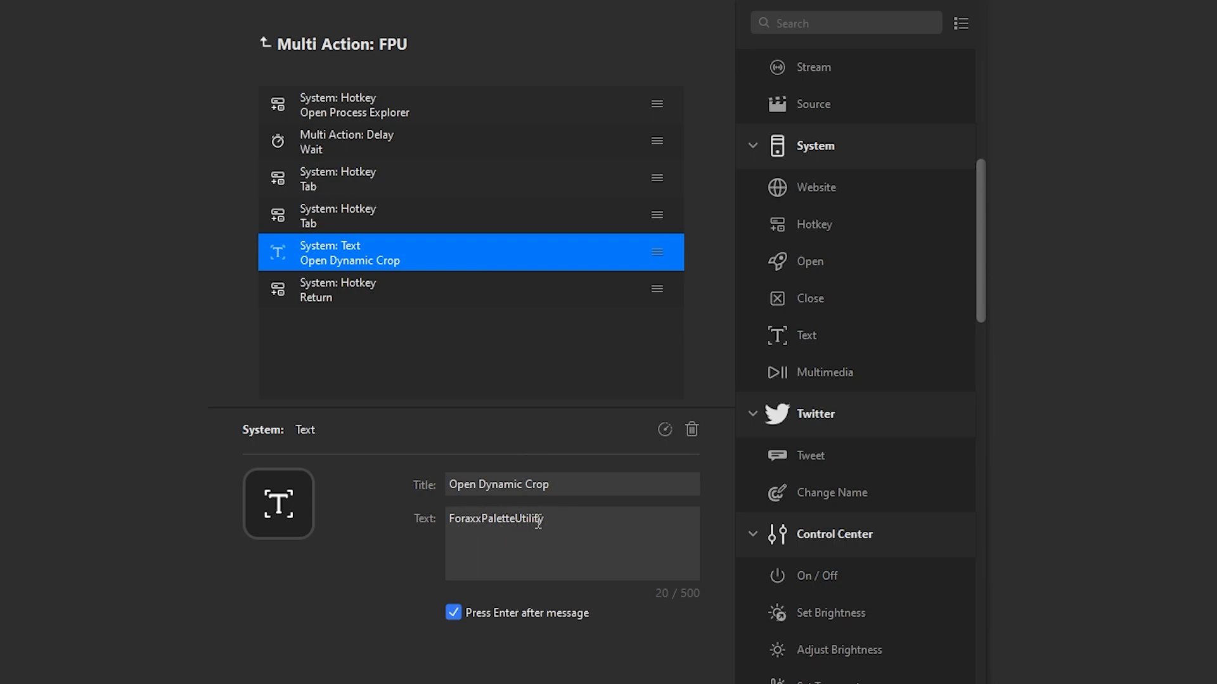
{"action": "left_click", "coordinate": [371, 287]}
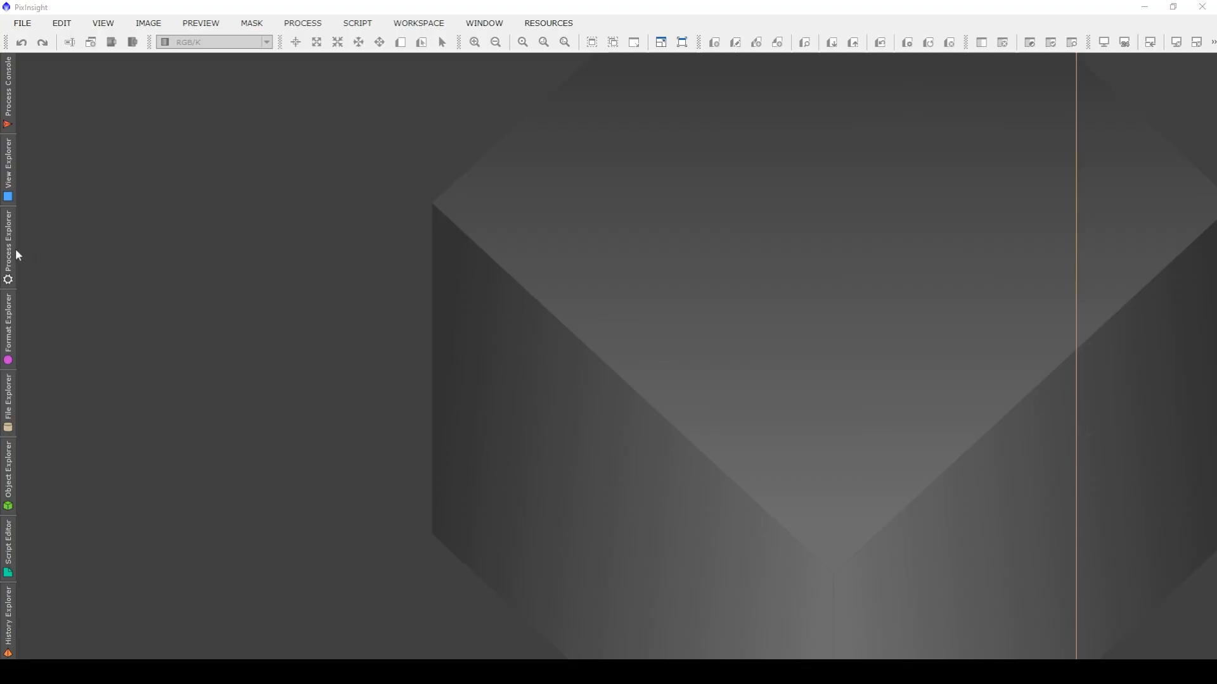
Switch to PixInsight, search the Process Explorer for ForaxxPaletteUtility and launch that script.
{"action": "left_click", "coordinate": [9, 253]}
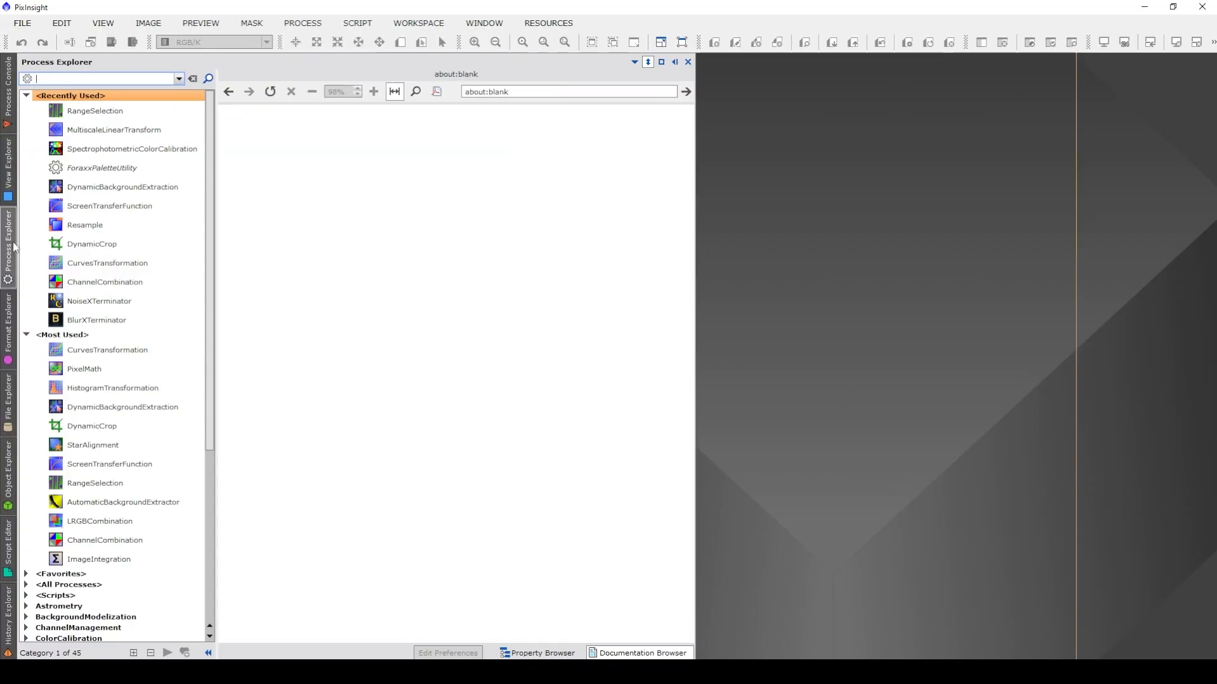
{"action": "left_click", "coordinate": [93, 80]}
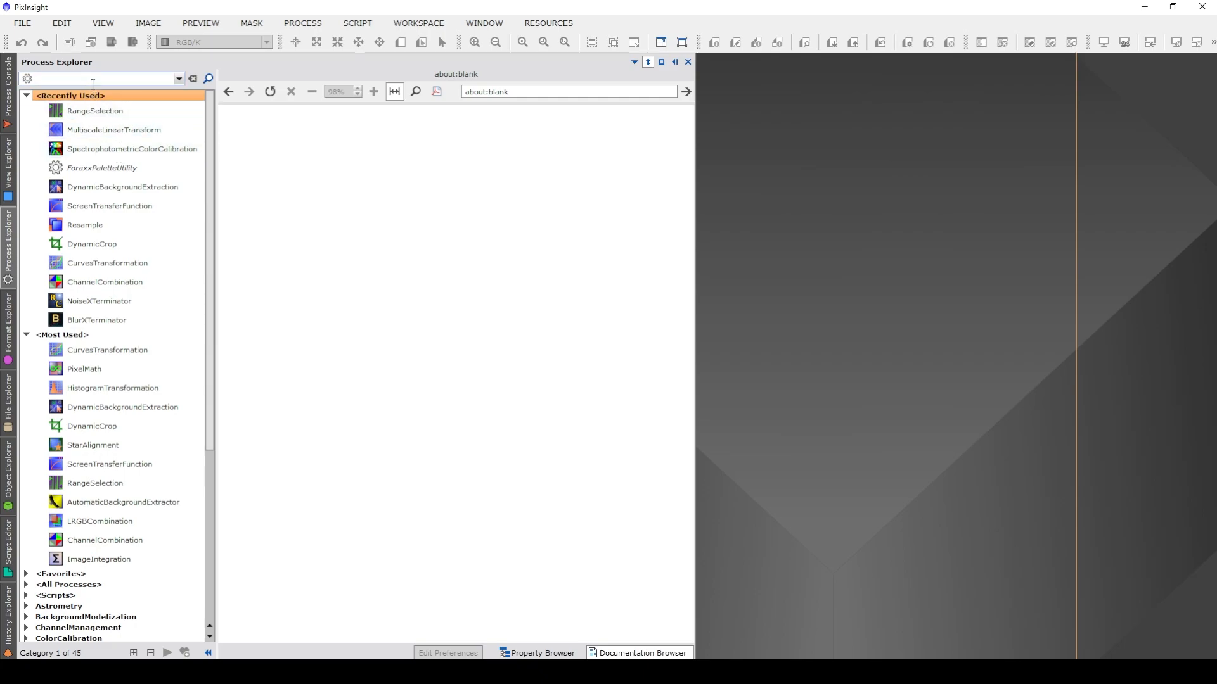
{"action": "type", "text": "ForaxxPaletteUtility"}
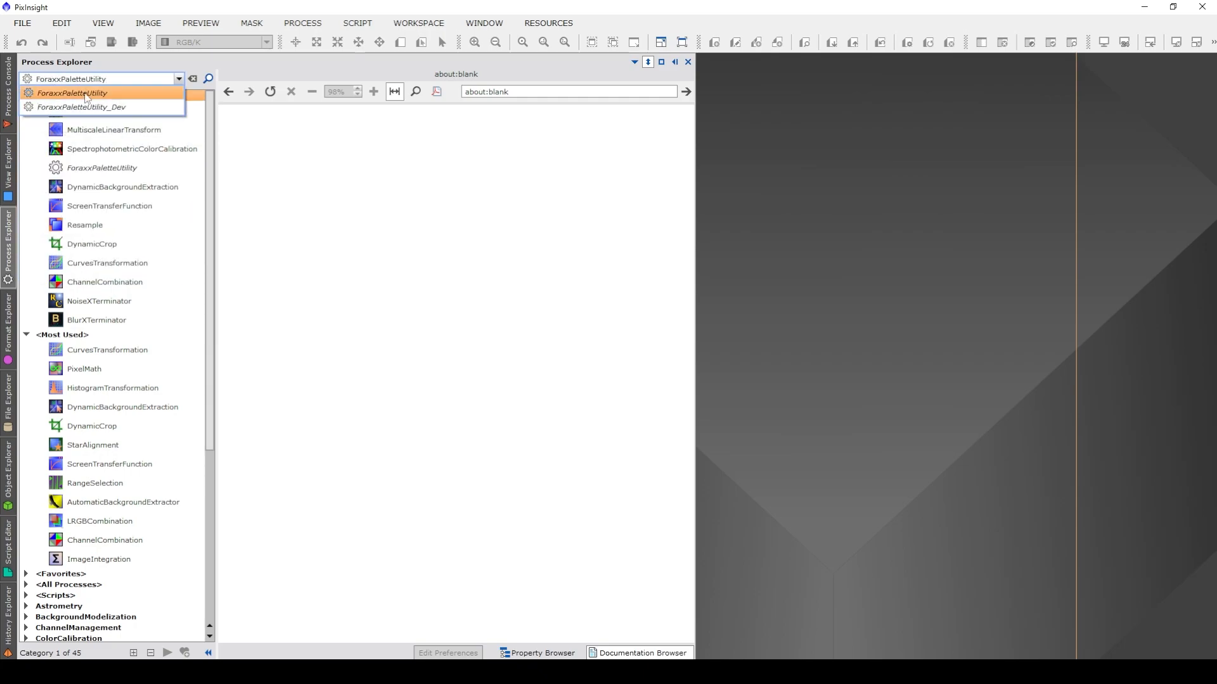
{"action": "left_click", "coordinate": [95, 93]}
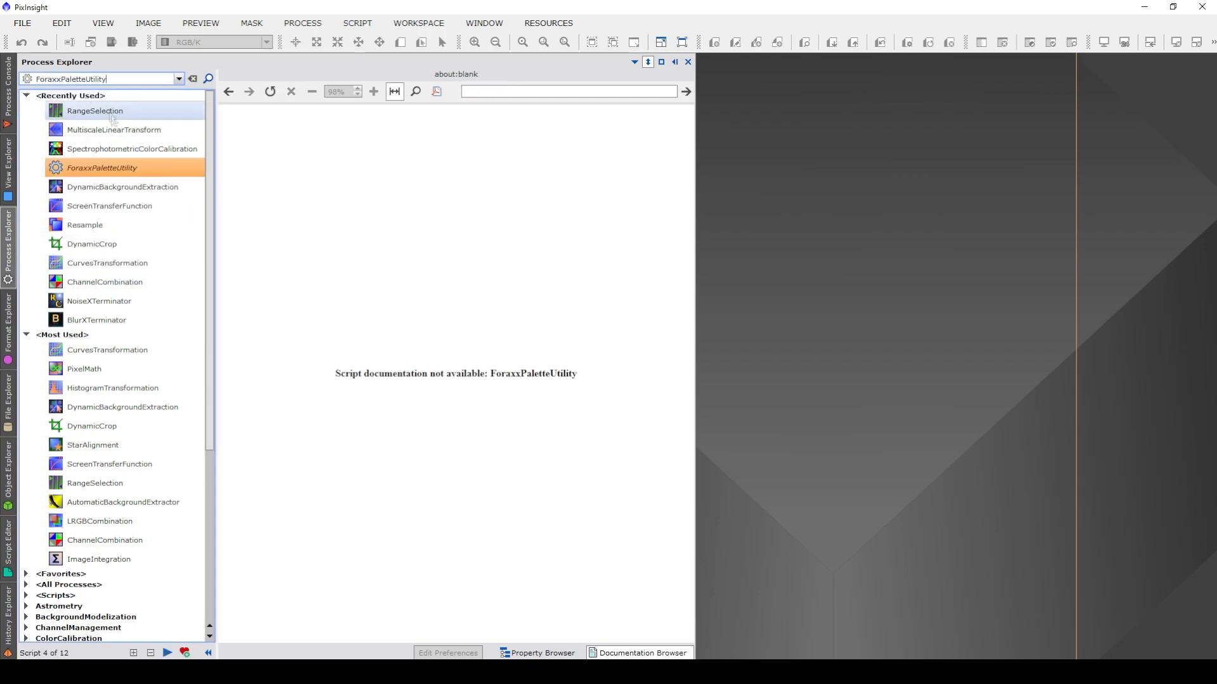
{"action": "double_click", "coordinate": [110, 169]}
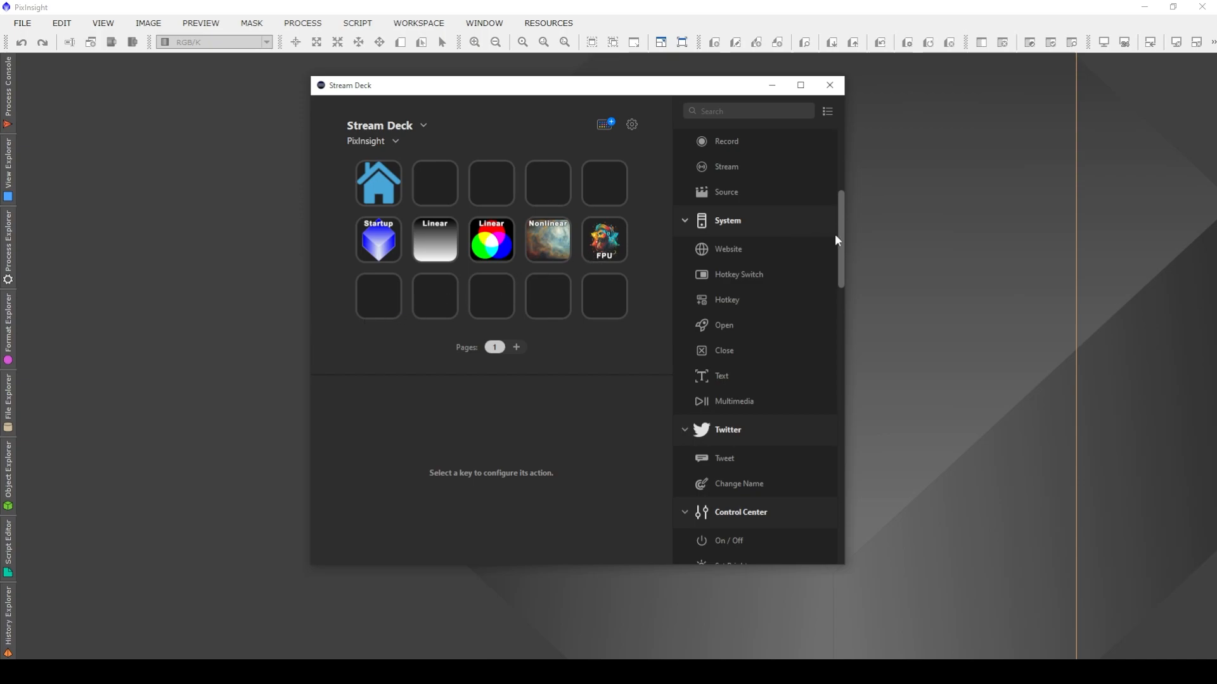
Switch to Stream Deck and assign a new Multi Action to the first key of the third row.
{"action": "left_click_drag", "start_coordinate": [839, 242], "coordinate": [858, 452]}
{"action": "scroll", "coordinate": [833, 446], "scroll_direction": "down", "scroll_amount": 3}
{"action": "left_click_drag", "start_coordinate": [746, 369], "coordinate": [375, 304]}
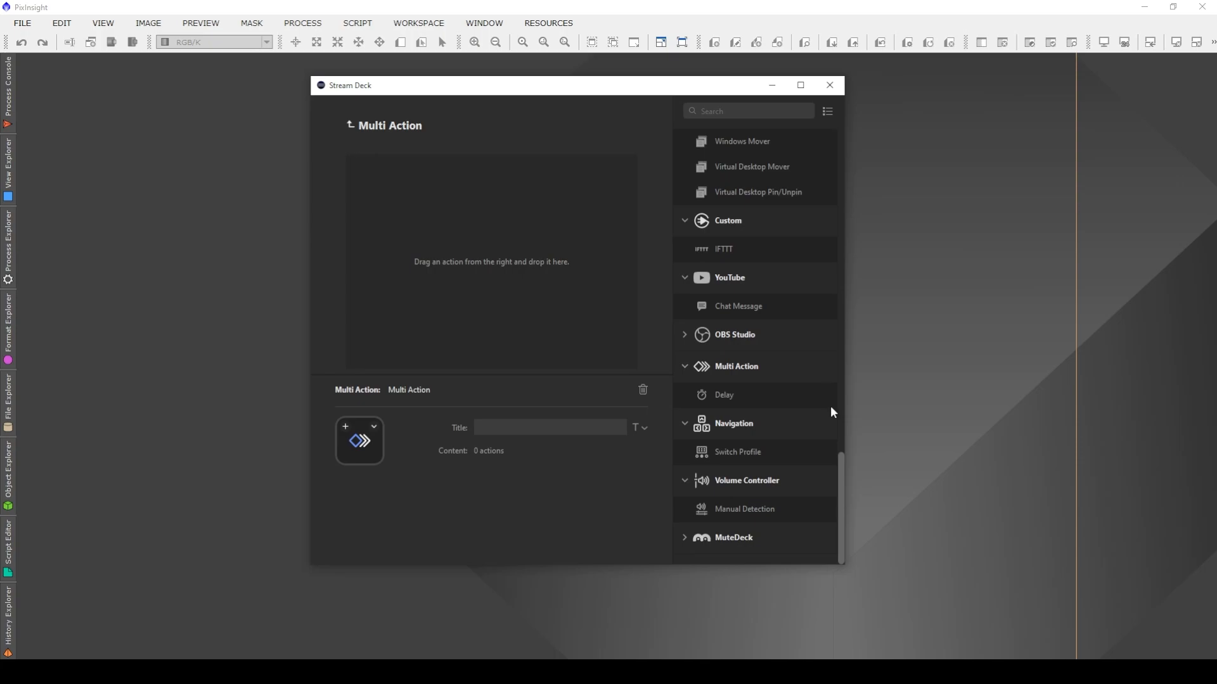
Add a System Hotkey action titled Process Explorer to the multi action, with Ctrl+Alt+P as its hotkey.
{"action": "left_click_drag", "start_coordinate": [841, 458], "coordinate": [849, 178]}
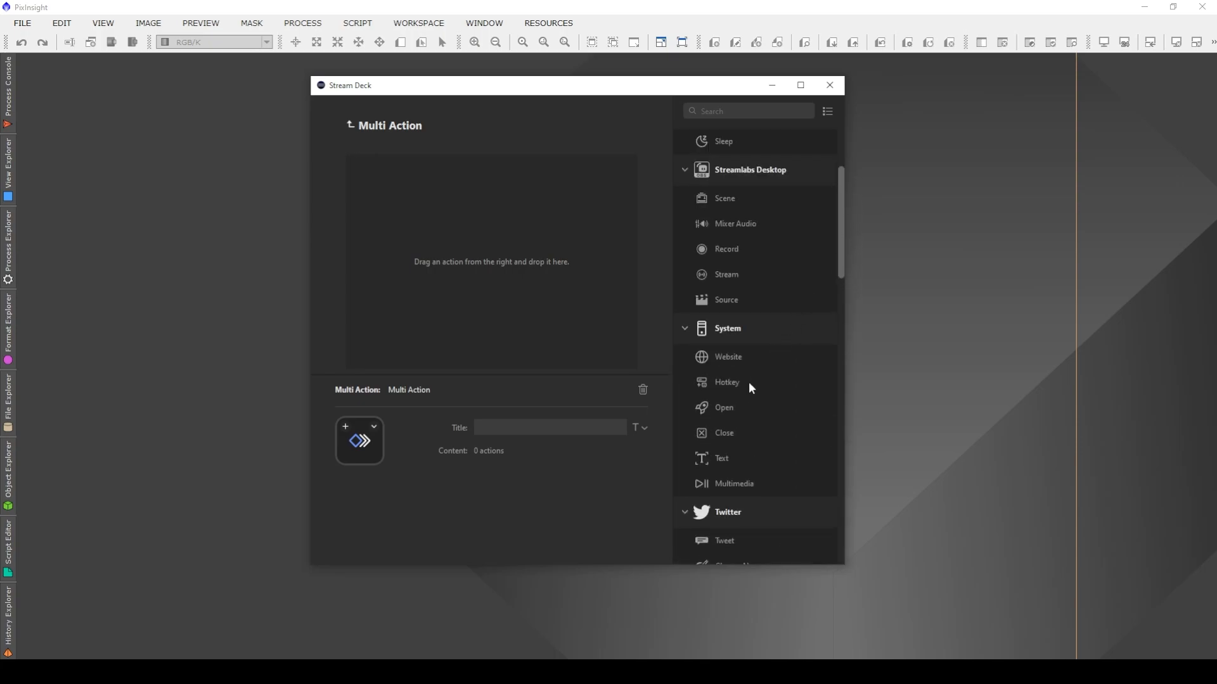
{"action": "left_click_drag", "start_coordinate": [747, 382], "coordinate": [504, 256]}
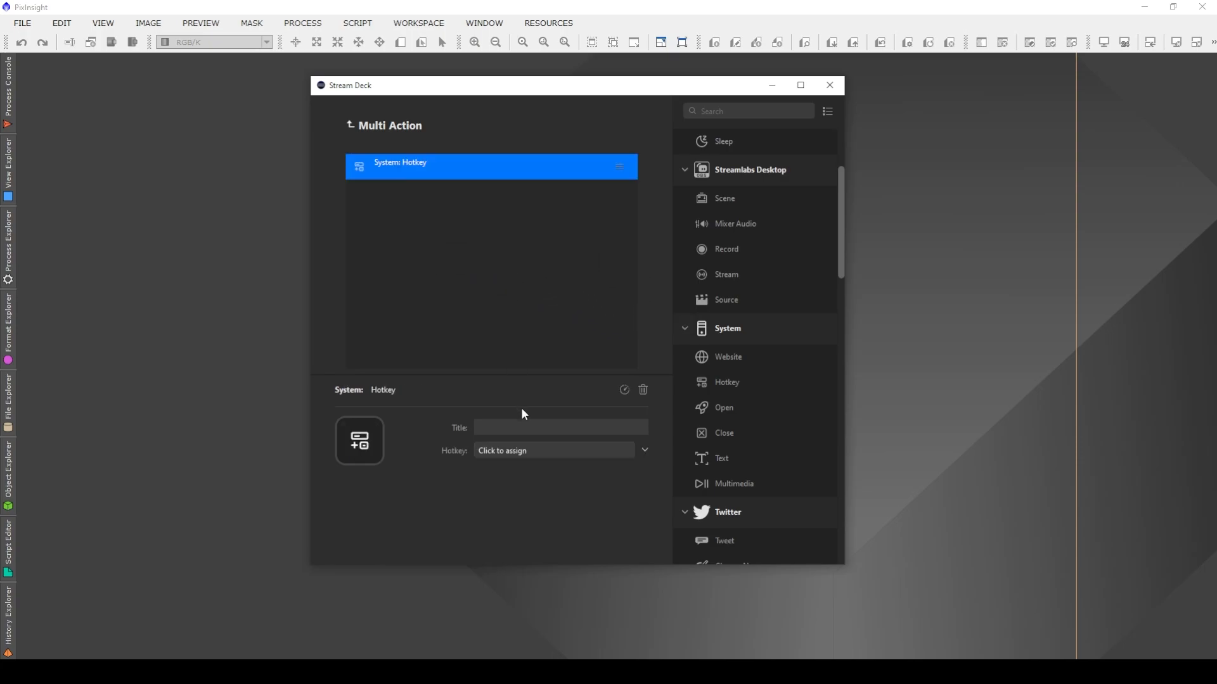
{"action": "type", "text": "Process Explorer"}
{"action": "left_click", "coordinate": [546, 445]}
{"action": "key", "text": "ctrl+alt+p"}
Add a Delay action after the Process Explorer hotkey, set to 100 ms and titled Wait.
{"action": "left_click_drag", "start_coordinate": [839, 242], "coordinate": [838, 523]}
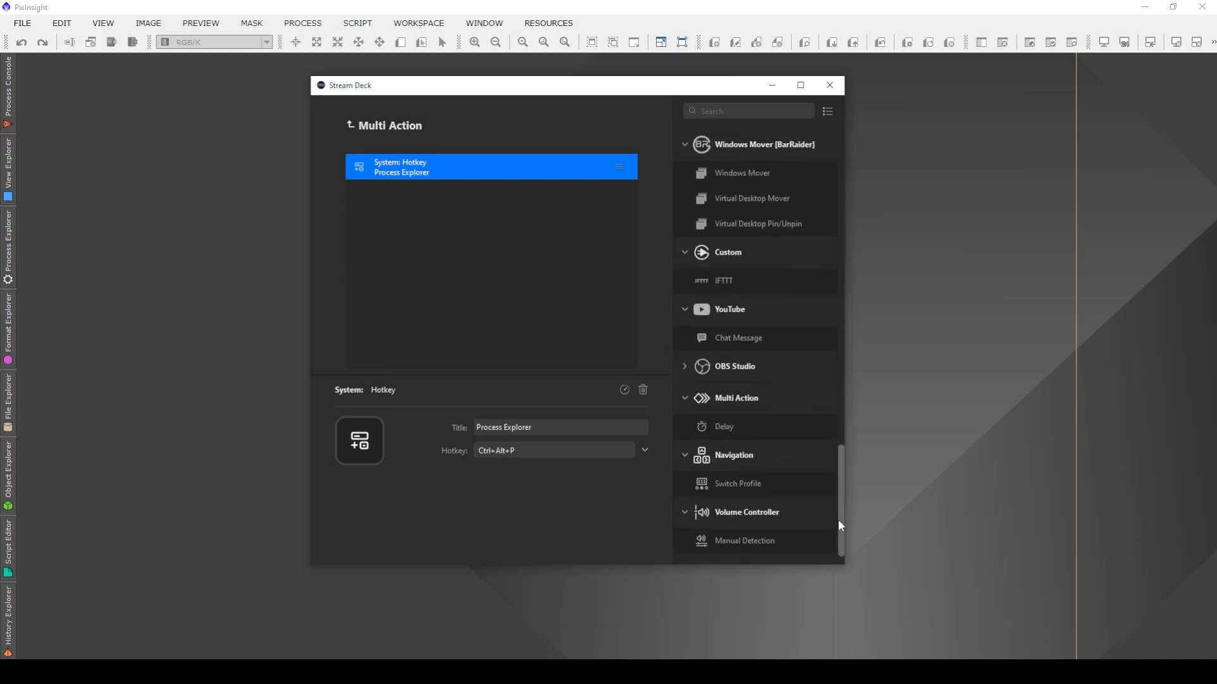
{"action": "left_click_drag", "start_coordinate": [727, 427], "coordinate": [442, 252]}
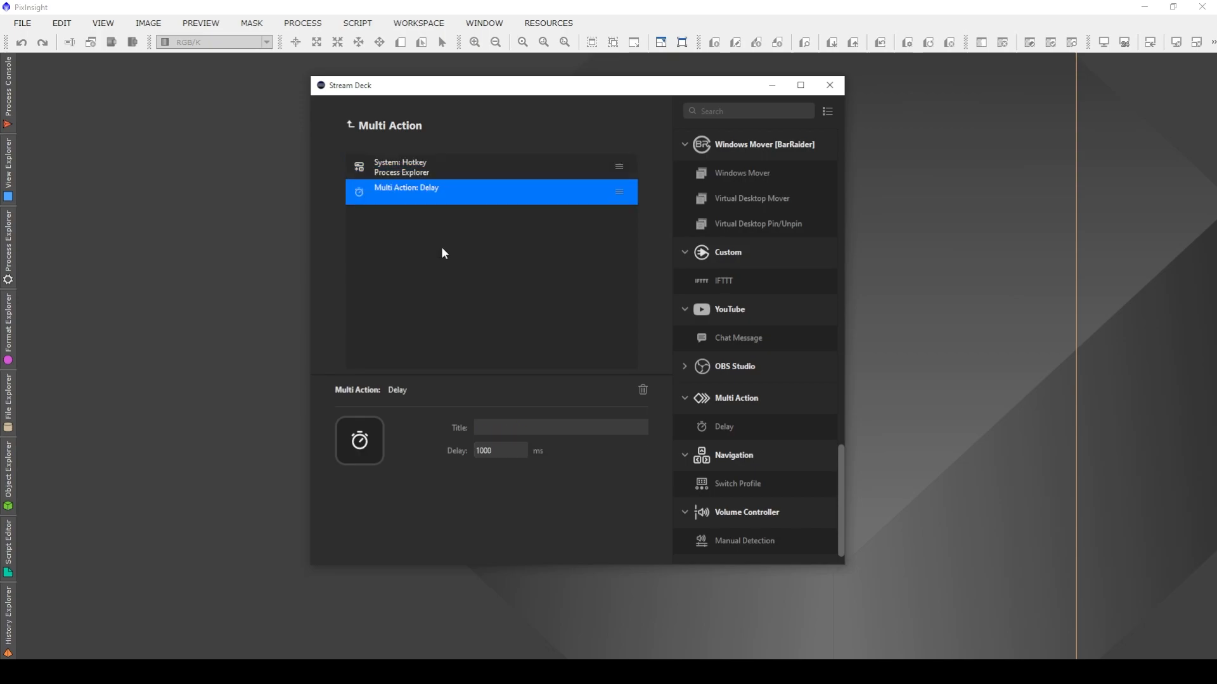
{"action": "left_click", "coordinate": [528, 450]}
{"action": "key", "text": "BackSpace"}
{"action": "type", "text": "Wait"}
Add a System Hotkey action titled Tab 1 after the delay and assign the Tab key to it.
{"action": "left_click_drag", "start_coordinate": [840, 458], "coordinate": [835, 223]}
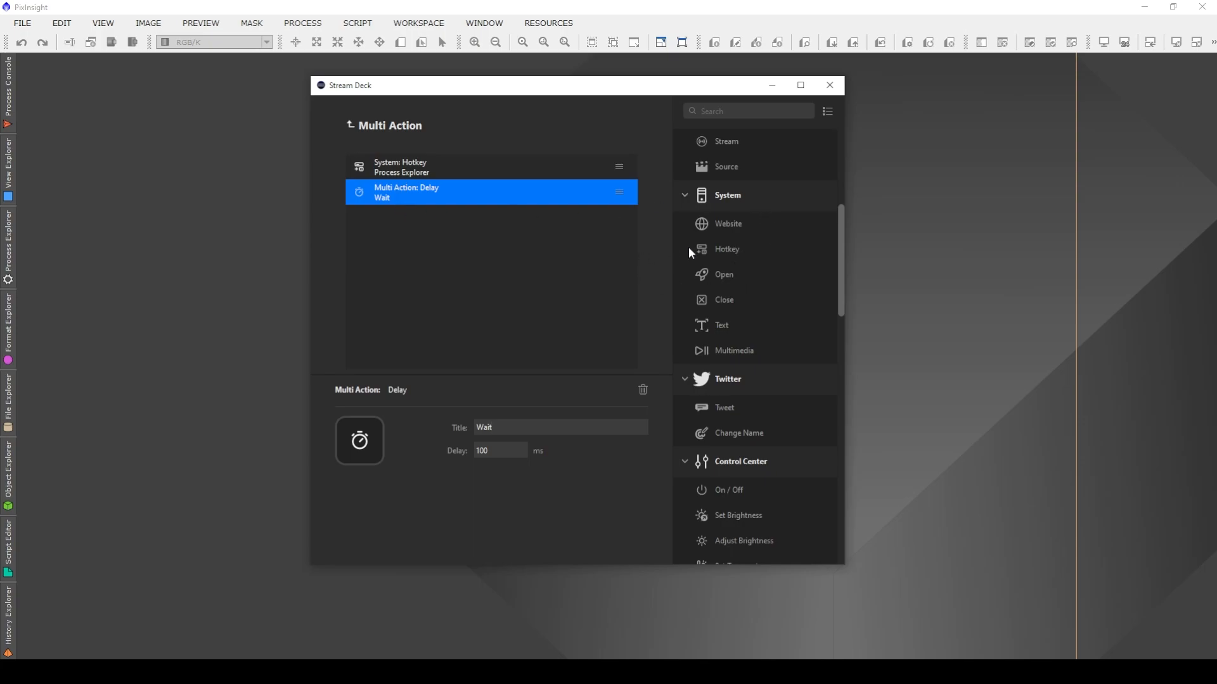
{"action": "left_click_drag", "start_coordinate": [732, 251], "coordinate": [499, 277]}
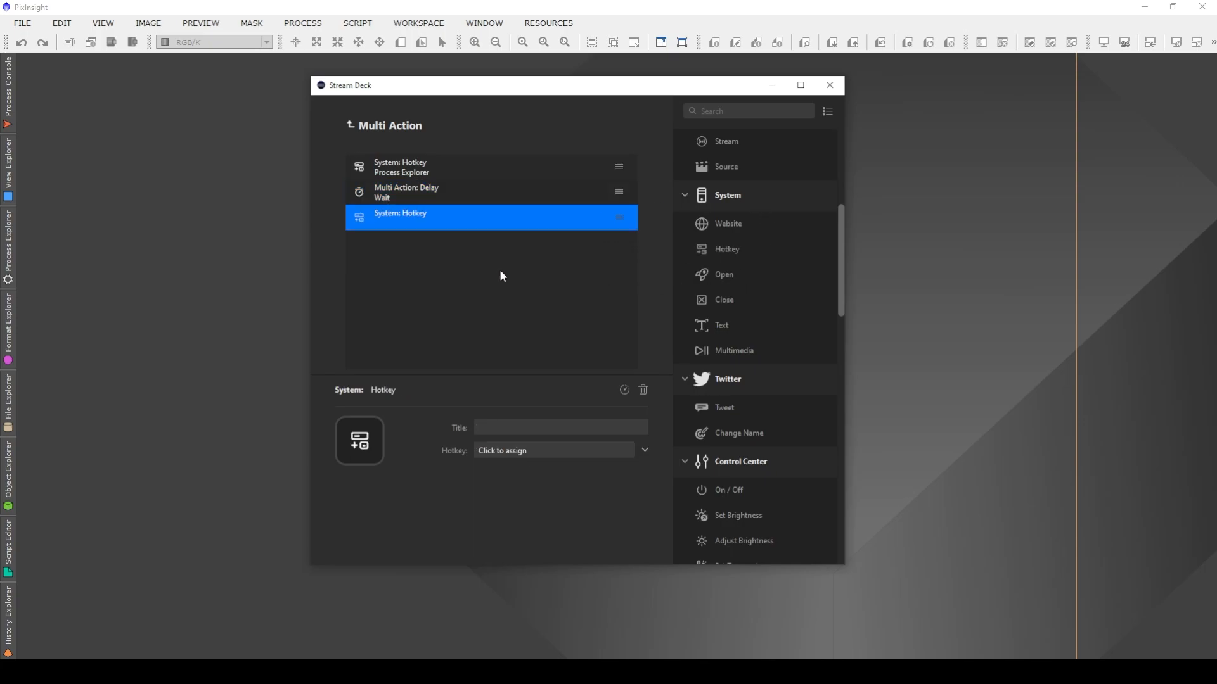
{"action": "type", "text": "Tab 1"}
{"action": "left_click", "coordinate": [540, 452]}
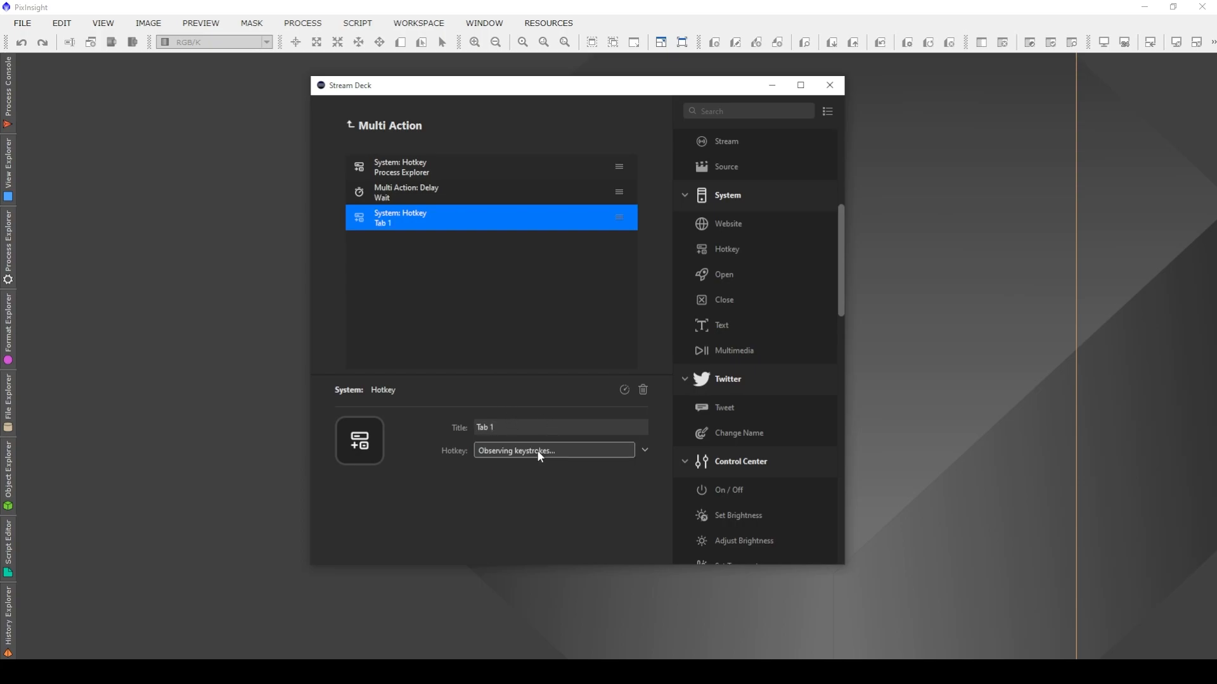
{"action": "key", "text": "Tab"}
{"action": "left_click", "coordinate": [515, 292]}
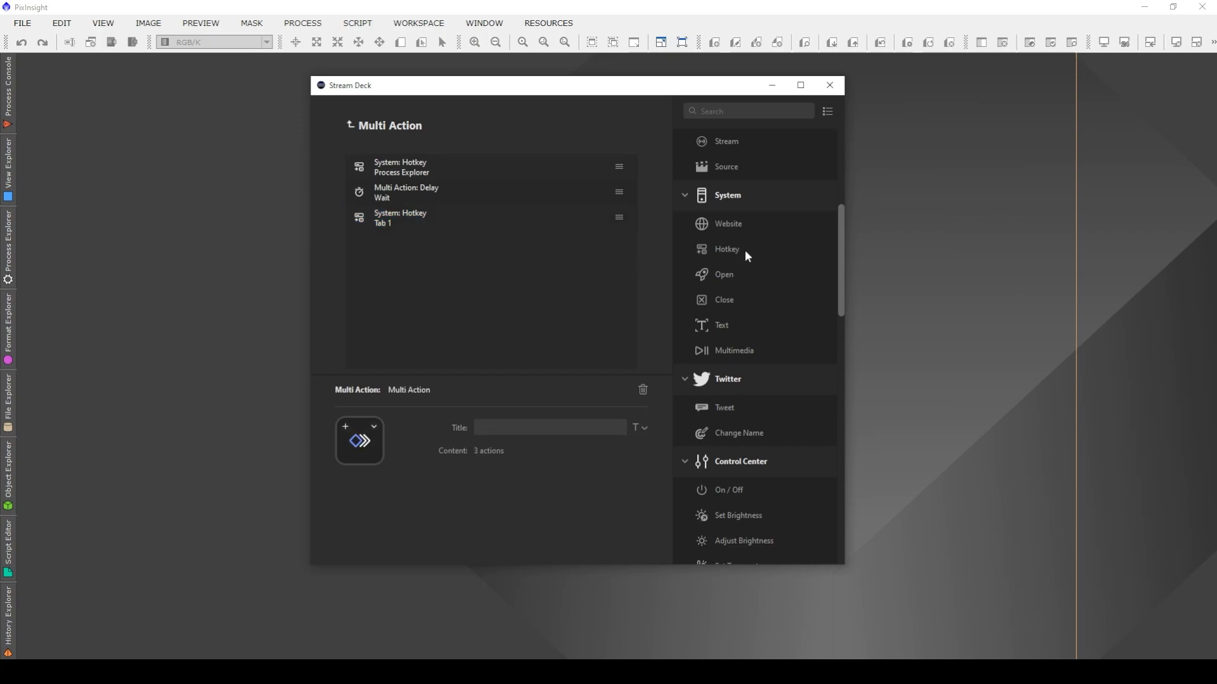
Add a second Tab hotkey action below Tab 1, titled Tab 2.
{"action": "left_click_drag", "start_coordinate": [737, 247], "coordinate": [434, 282]}
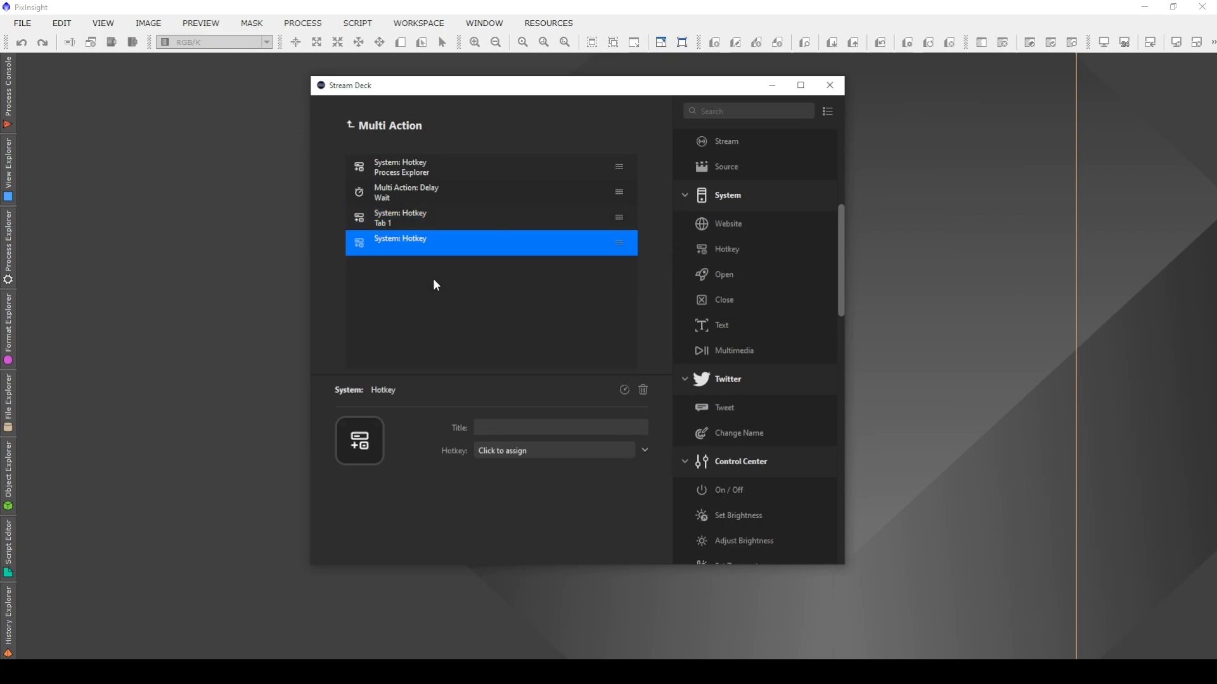
{"action": "type", "text": "Tab 2"}
{"action": "left_click", "coordinate": [513, 453]}
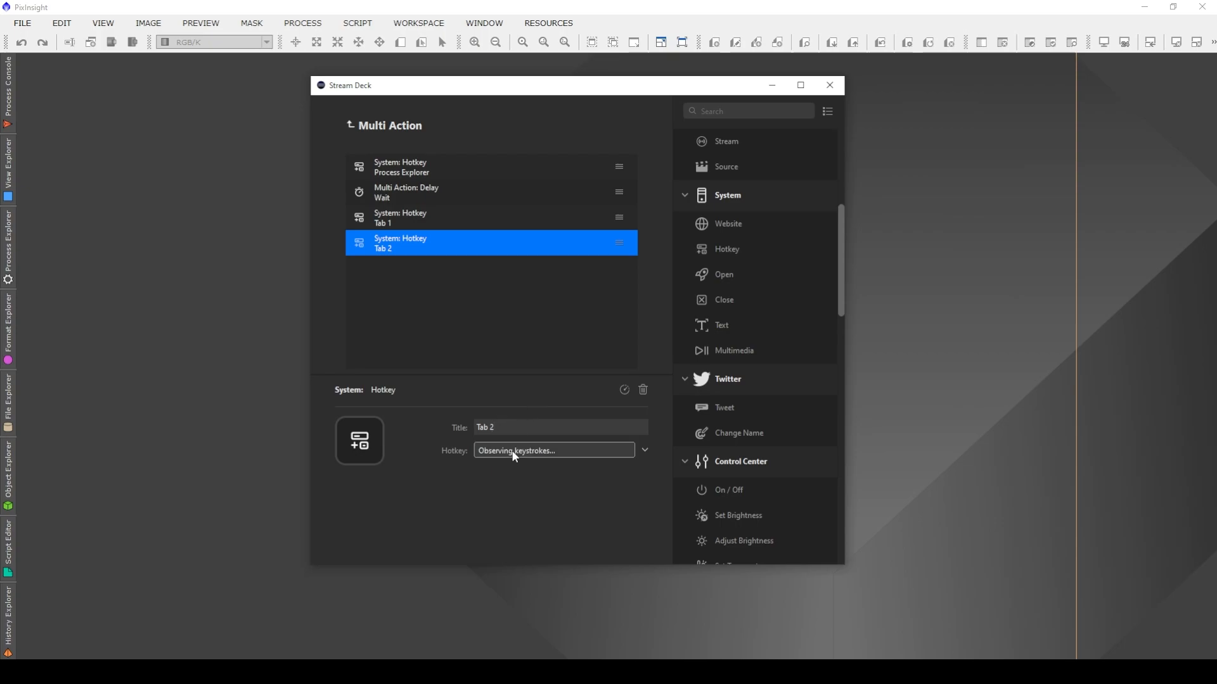
{"action": "key", "text": "Tab"}
{"action": "left_click", "coordinate": [501, 305]}
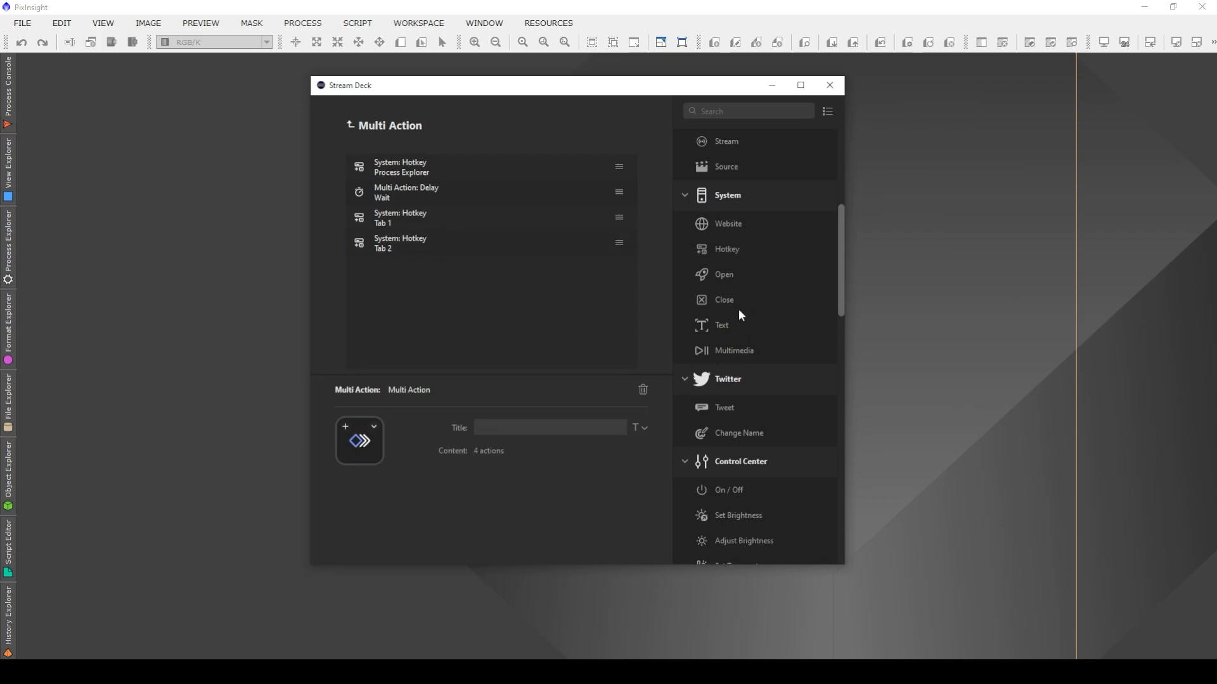
Add a System Text action titled DBE that enters DynamicBackgroundExtraction, with Press Enter after message enabled.
{"action": "left_click_drag", "start_coordinate": [736, 325], "coordinate": [454, 284]}
{"action": "type", "text": "Dynam"}
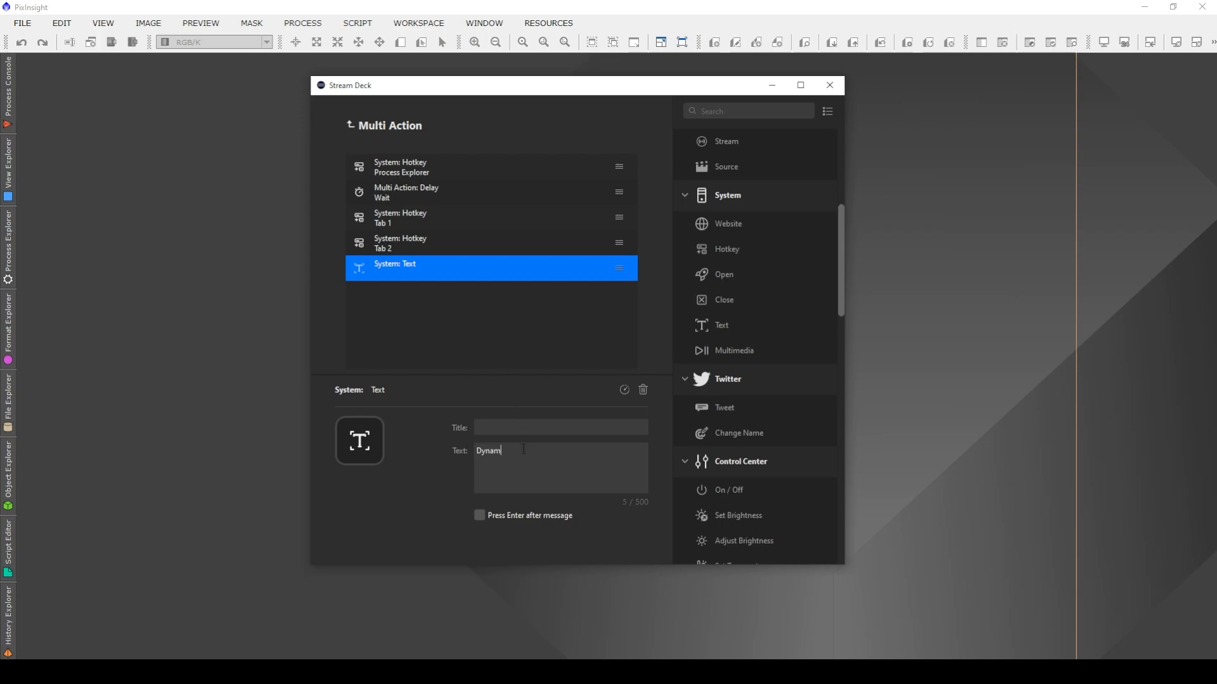
{"action": "type", "text": "ic"}
{"action": "type", "text": "BackgroundEx"}
{"action": "type", "text": "traction"}
{"action": "type", "text": "DBE"}
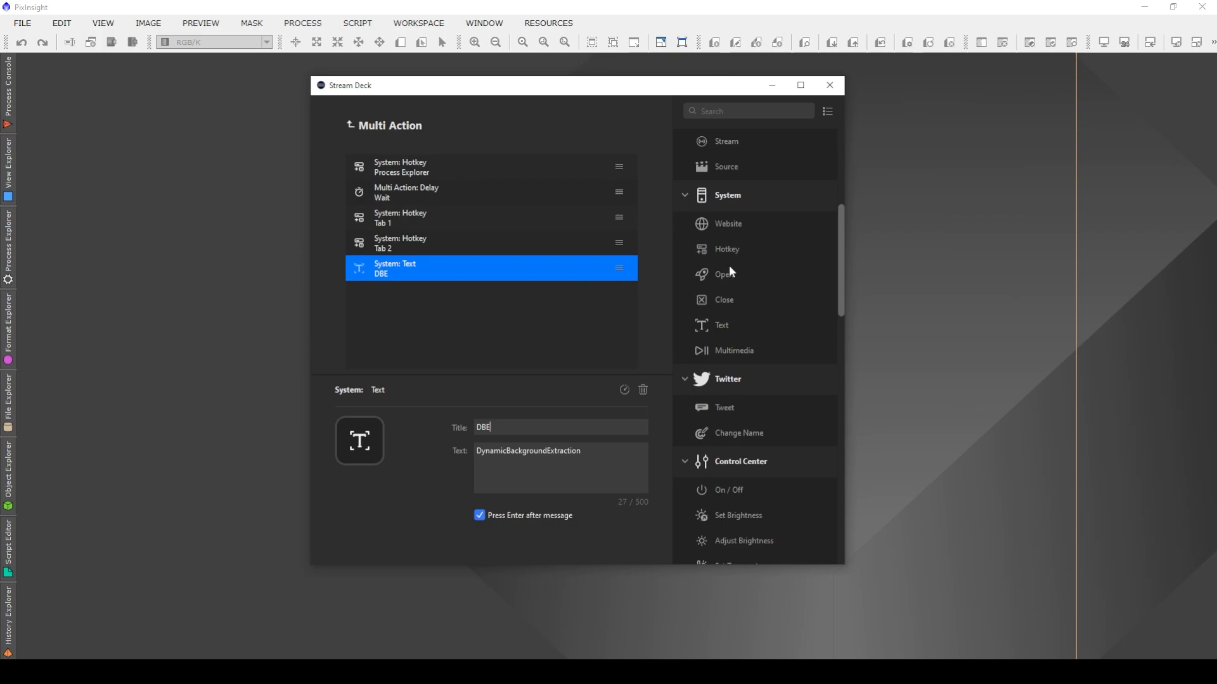
Add a final System Hotkey action titled Enter, assign the Return key to it, and go back to the key grid.
{"action": "left_click_drag", "start_coordinate": [732, 248], "coordinate": [458, 309]}
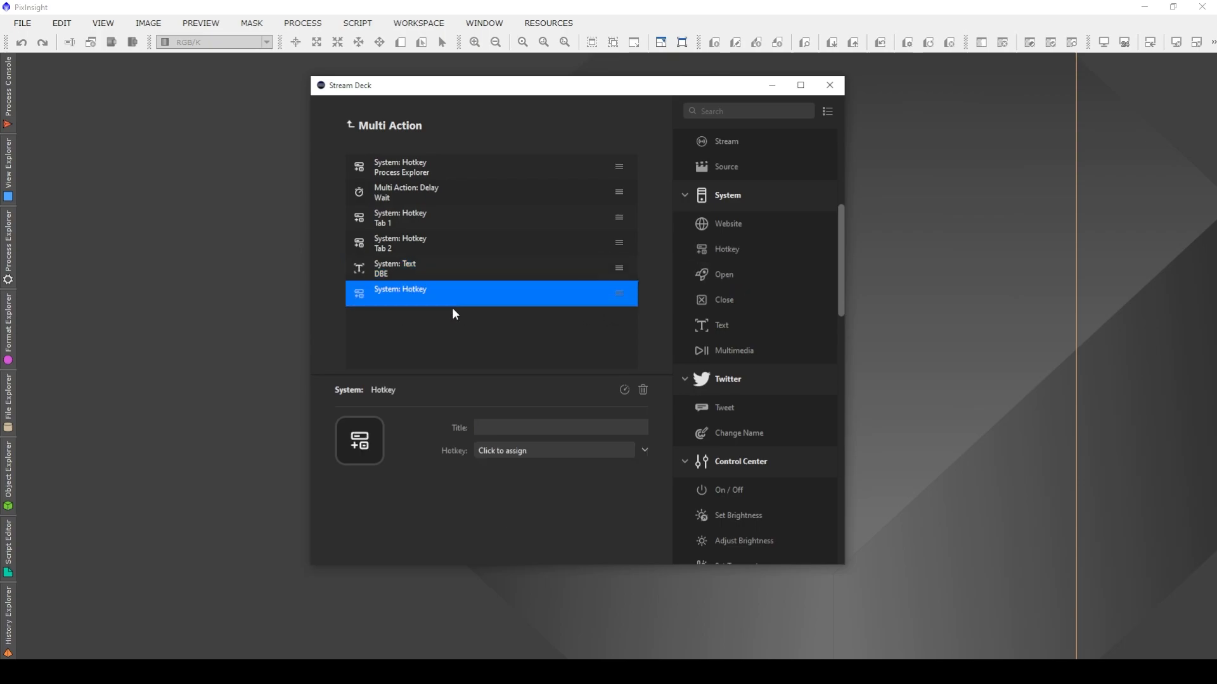
{"action": "type", "text": "Enter"}
{"action": "left_click", "coordinate": [514, 451]}
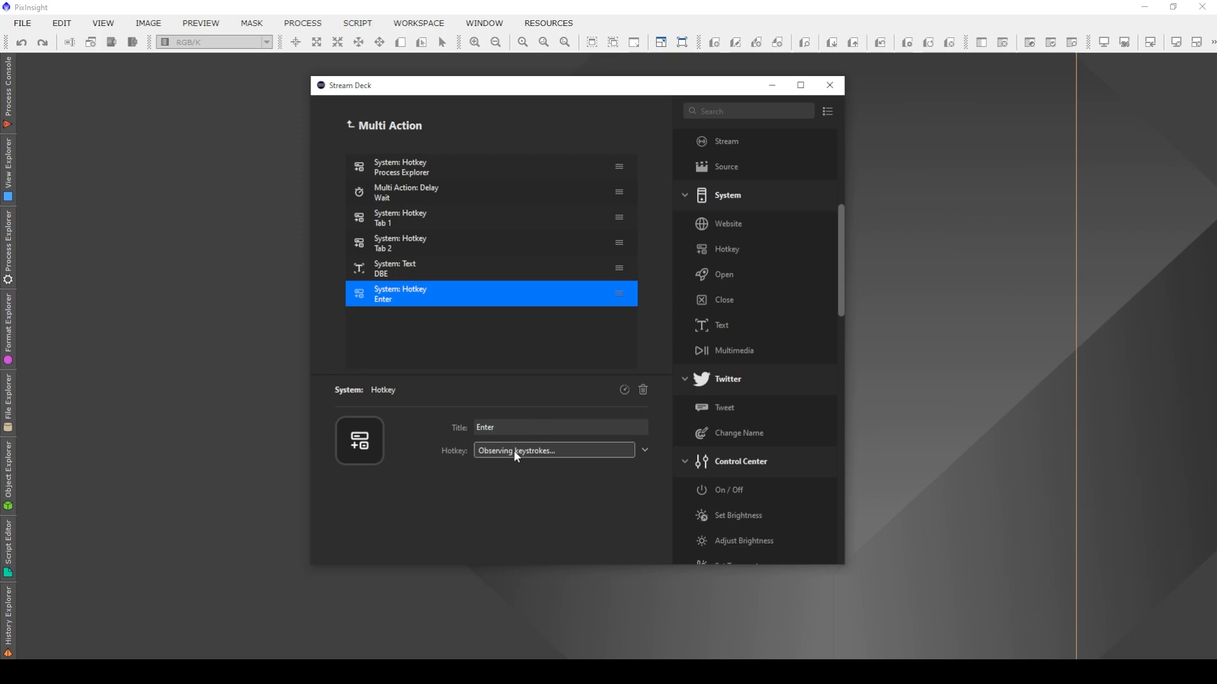
{"action": "key", "text": "Return"}
{"action": "left_click", "coordinate": [350, 125]}
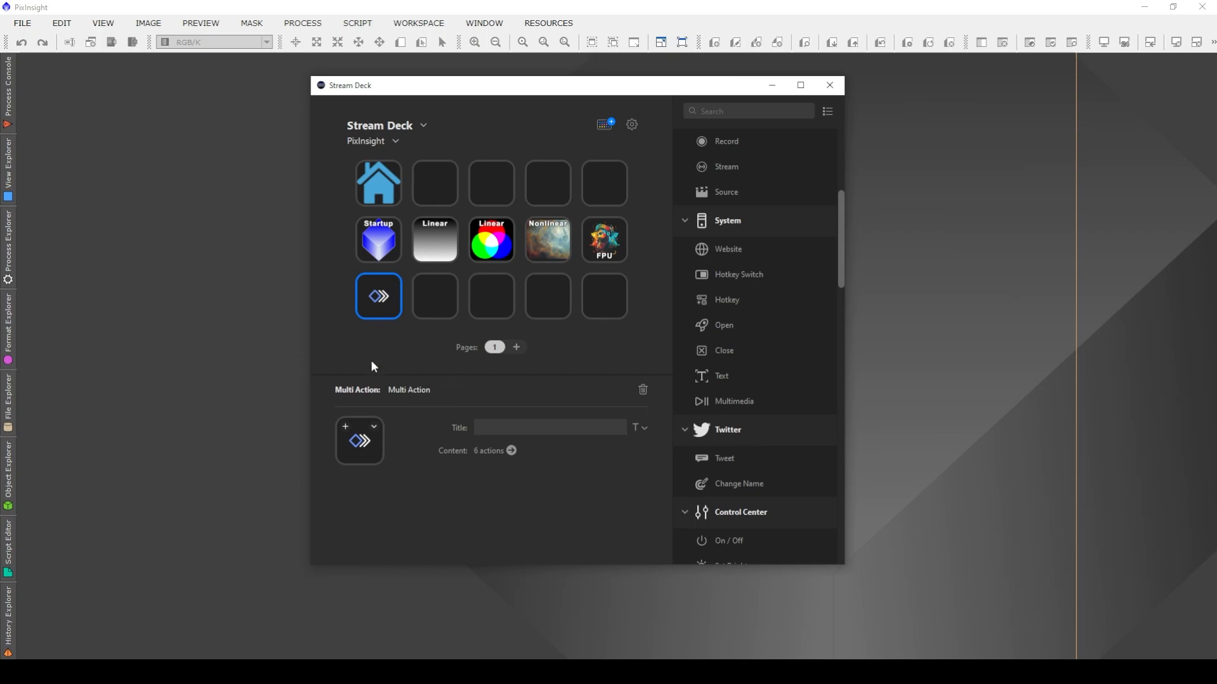
Set the new key's icon to DynamicBackgroundExtraction.svg from C:\Program Files\PixInsight\rsc\icons\module\BackgroundModelization.
{"action": "left_click", "coordinate": [373, 426]}
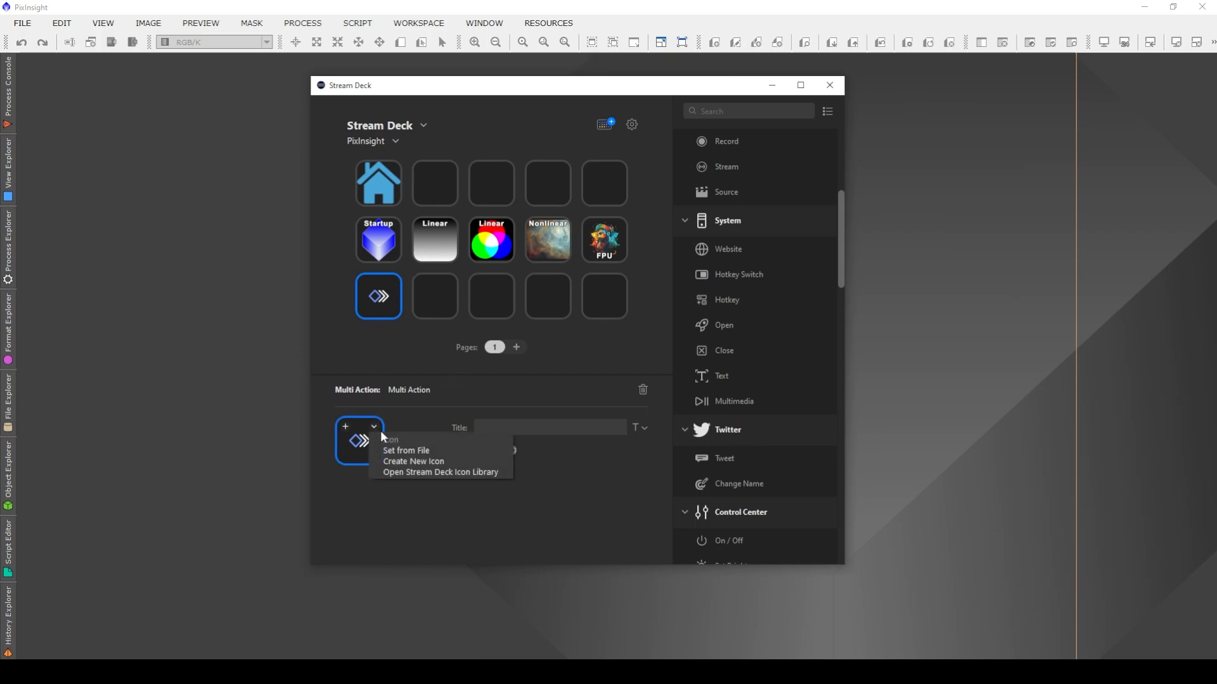
{"action": "left_click", "coordinate": [394, 447]}
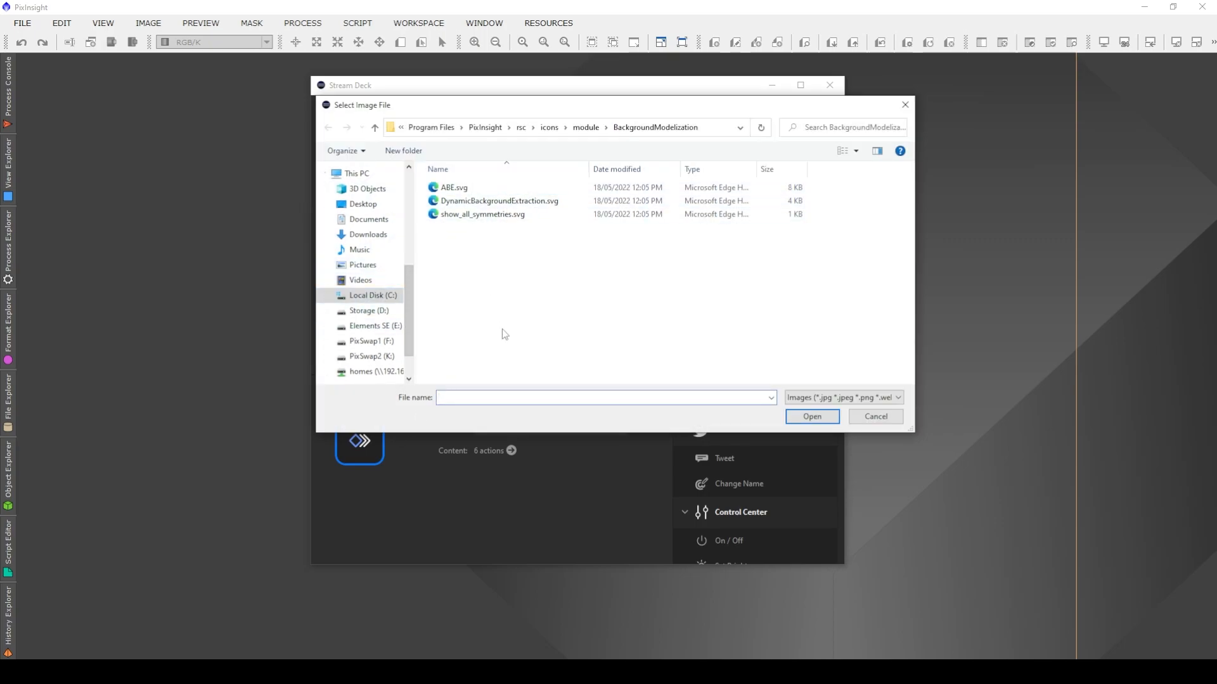
{"action": "left_click", "coordinate": [387, 297]}
{"action": "double_click", "coordinate": [486, 281]}
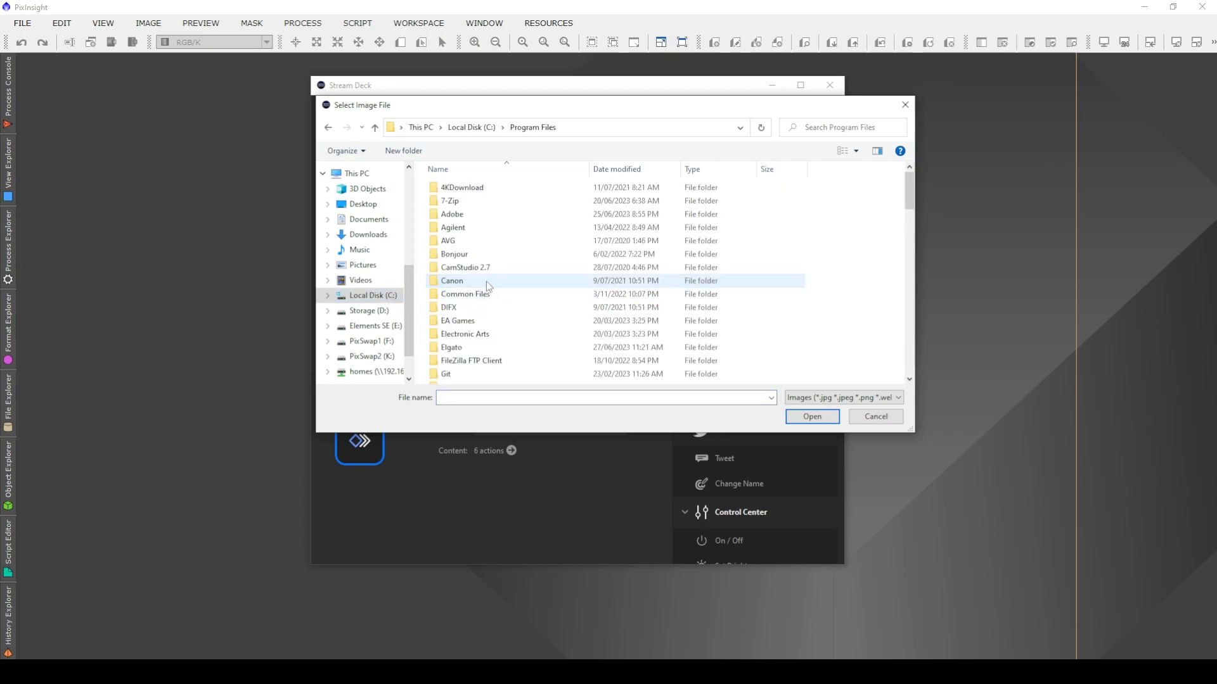
{"action": "scroll", "coordinate": [486, 323], "scroll_direction": "down", "scroll_amount": 6}
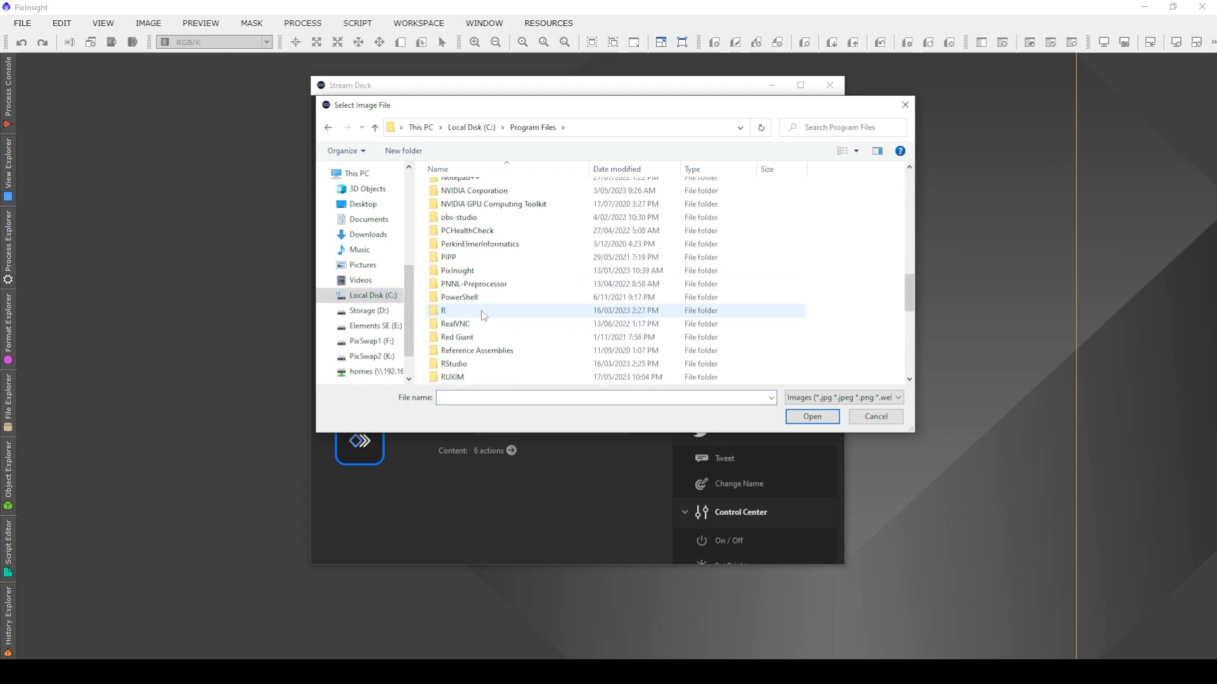
{"action": "double_click", "coordinate": [478, 274]}
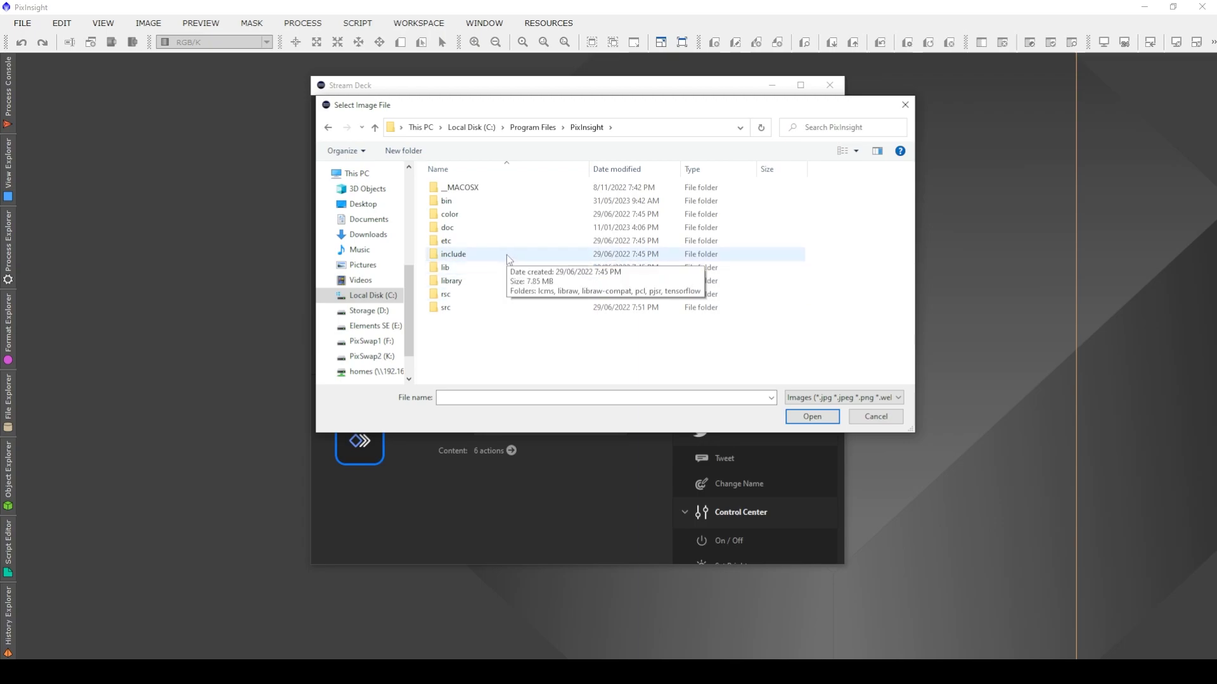
{"action": "double_click", "coordinate": [464, 295]}
{"action": "double_click", "coordinate": [470, 225]}
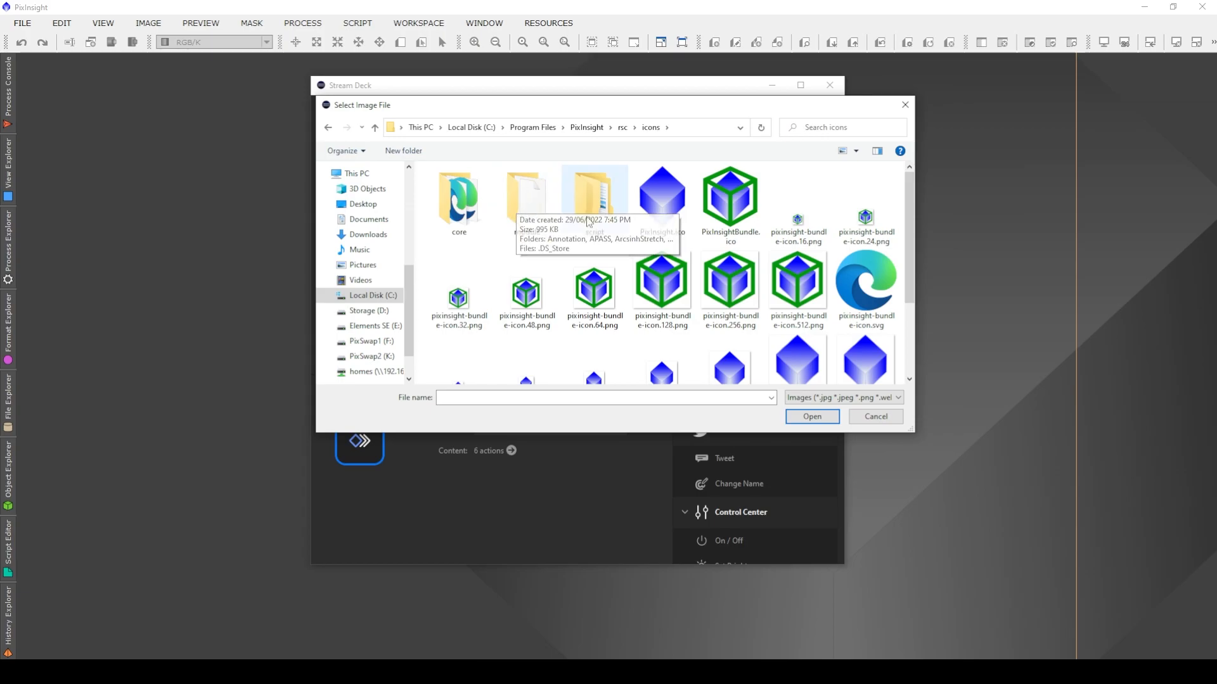
{"action": "double_click", "coordinate": [523, 209]}
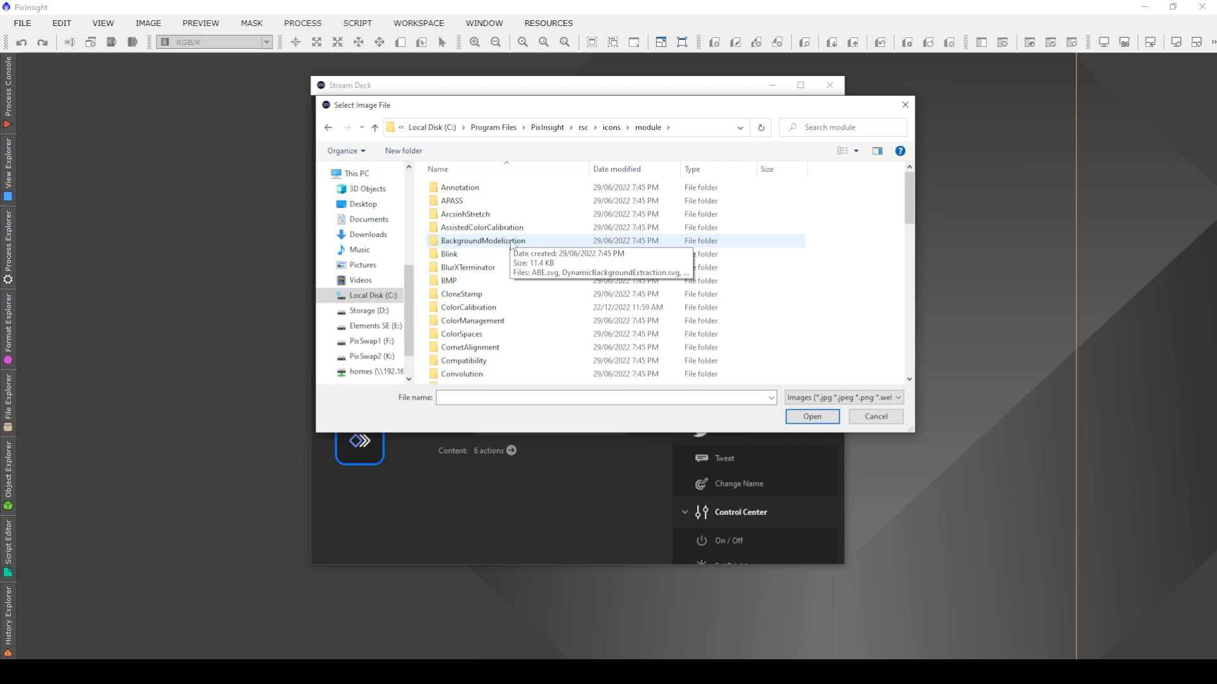
{"action": "double_click", "coordinate": [511, 241]}
{"action": "left_click", "coordinate": [492, 204]}
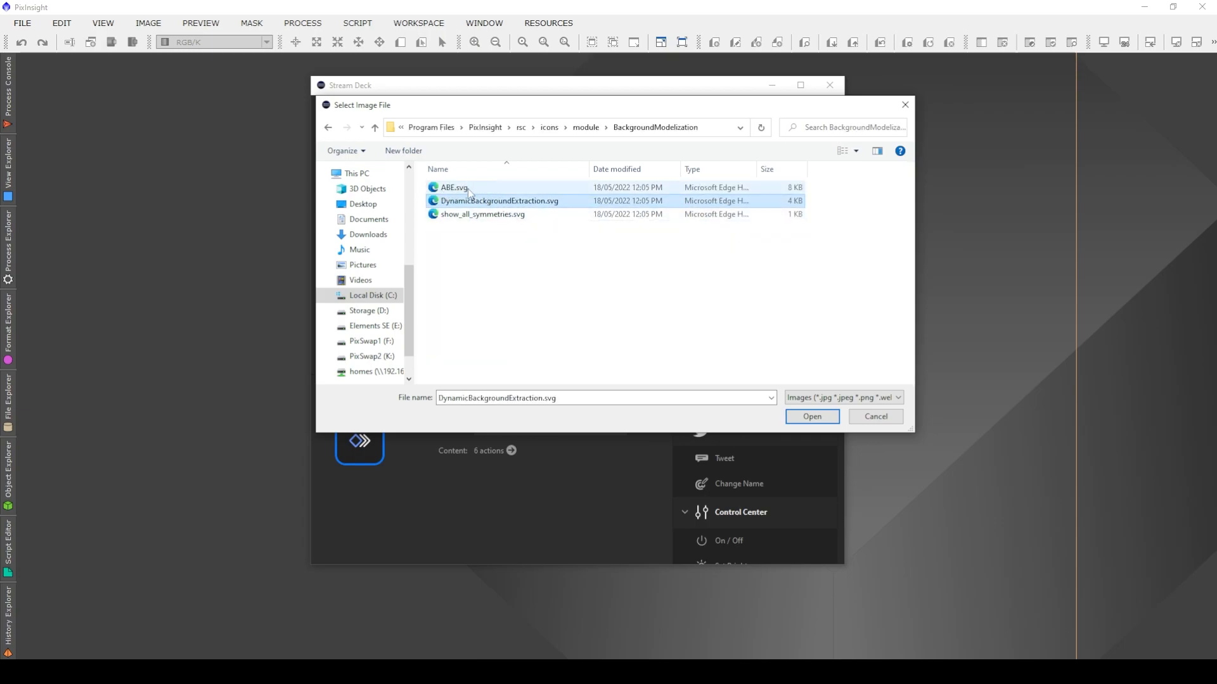
{"action": "left_click", "coordinate": [811, 416]}
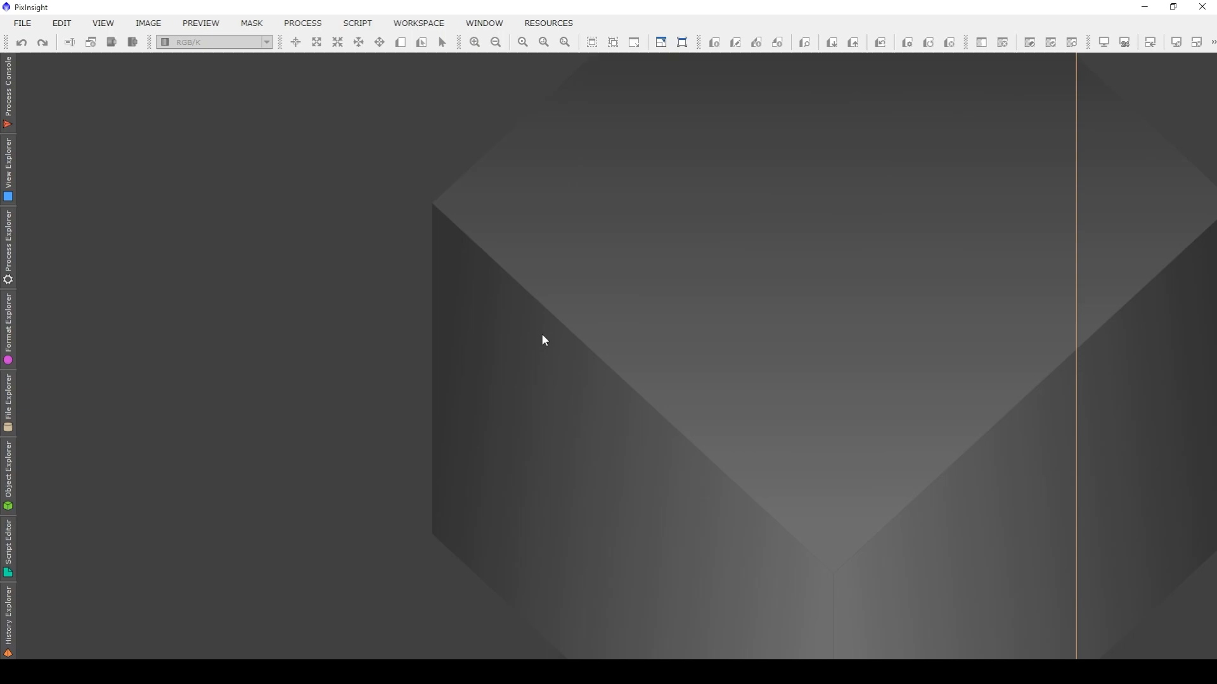
Test the new key's sequence in PixInsight by opening DynamicBackgroundExtraction through the Process Explorer.
{"action": "key", "text": "ctrl+shift+p"}
{"action": "type", "text": "DynamicBackgroundExtraction"}
{"action": "key", "text": "Return"}
{"action": "key", "text": "Return"}
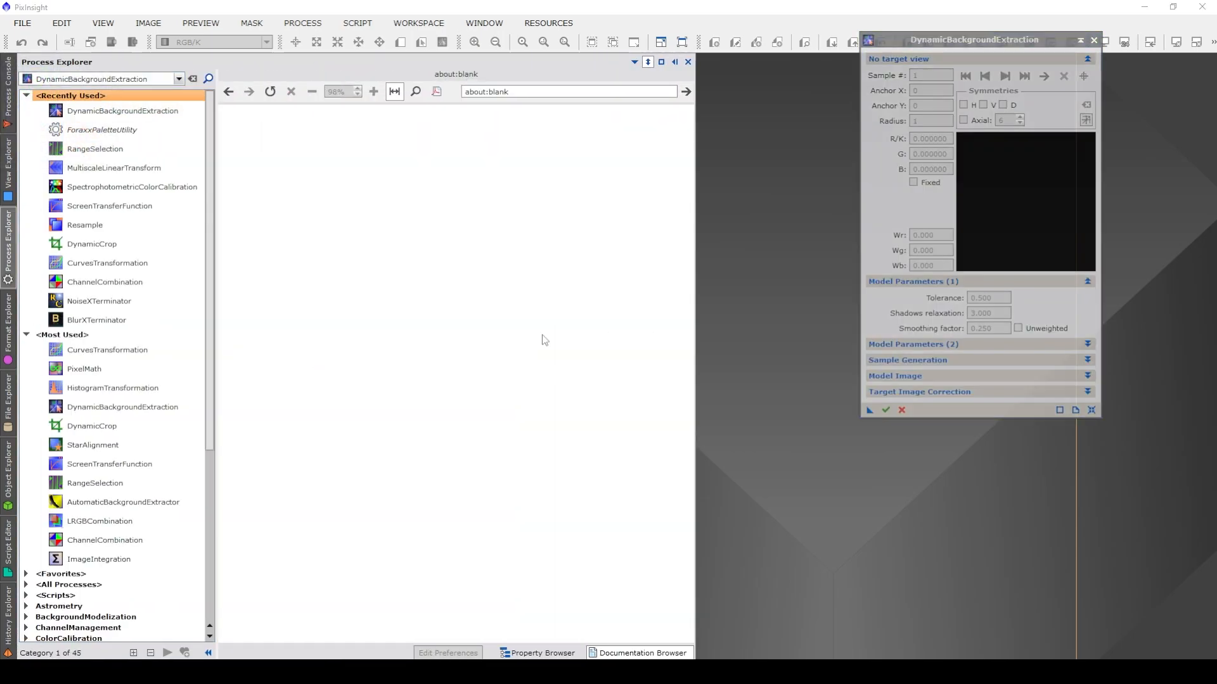
{"action": "left_click", "coordinate": [992, 40]}
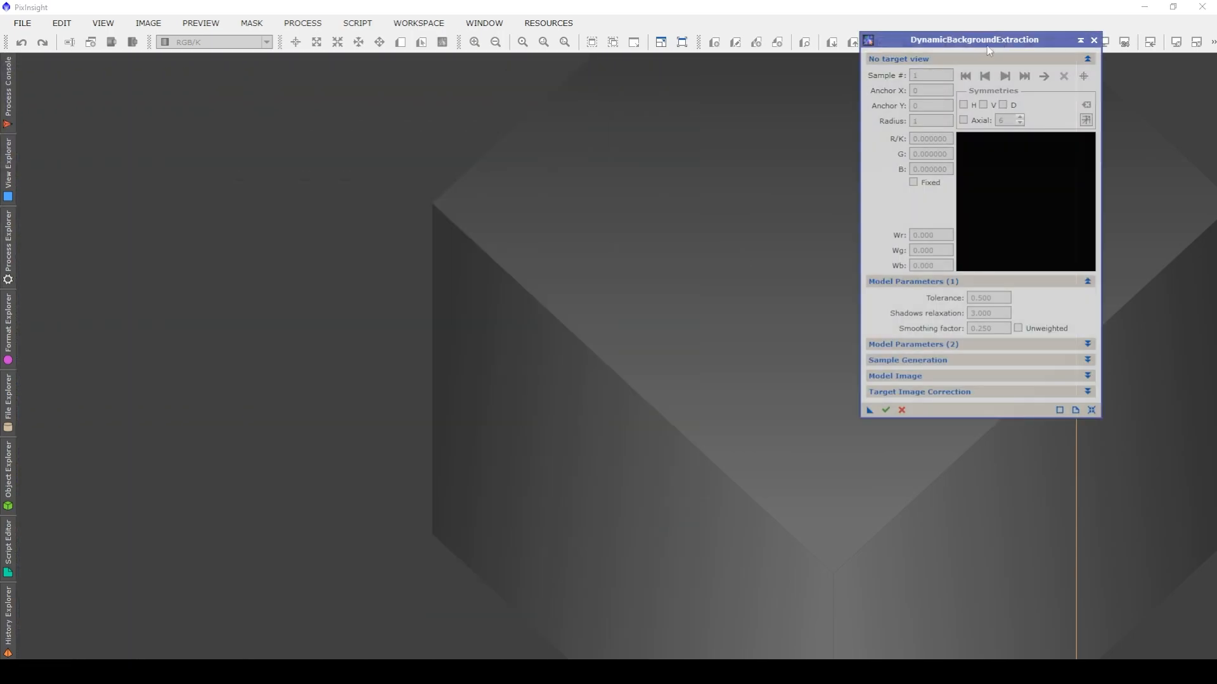